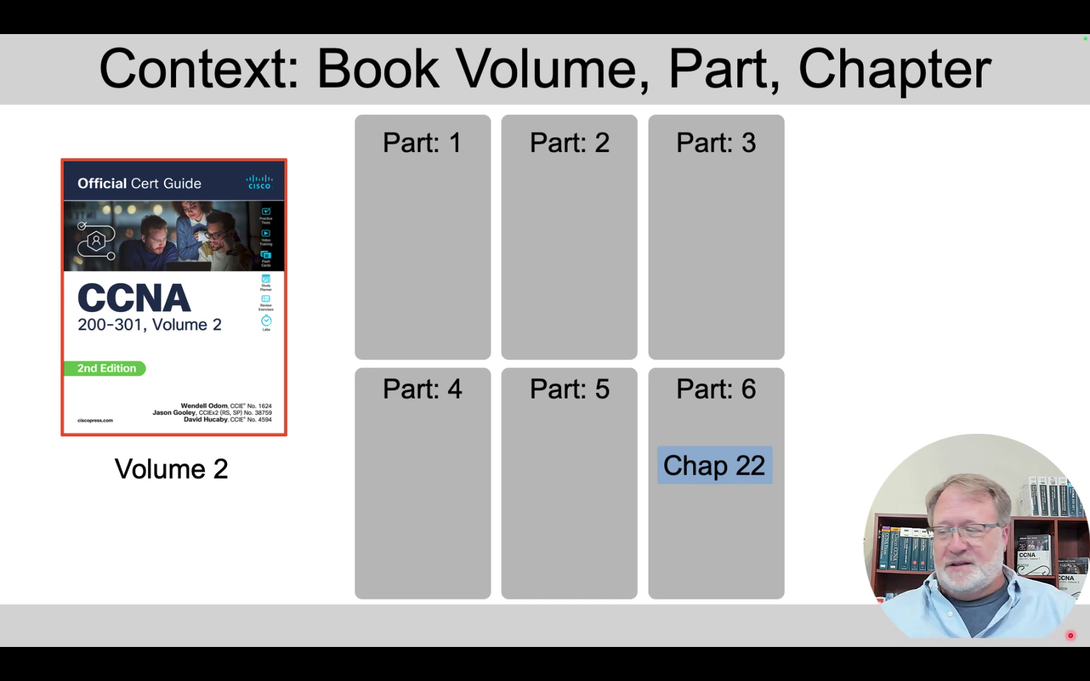
Step: Advance the slideshow to the Volume 2 Chapter 22 Section 3 title slide
{"action": "key", "text": "Right"}
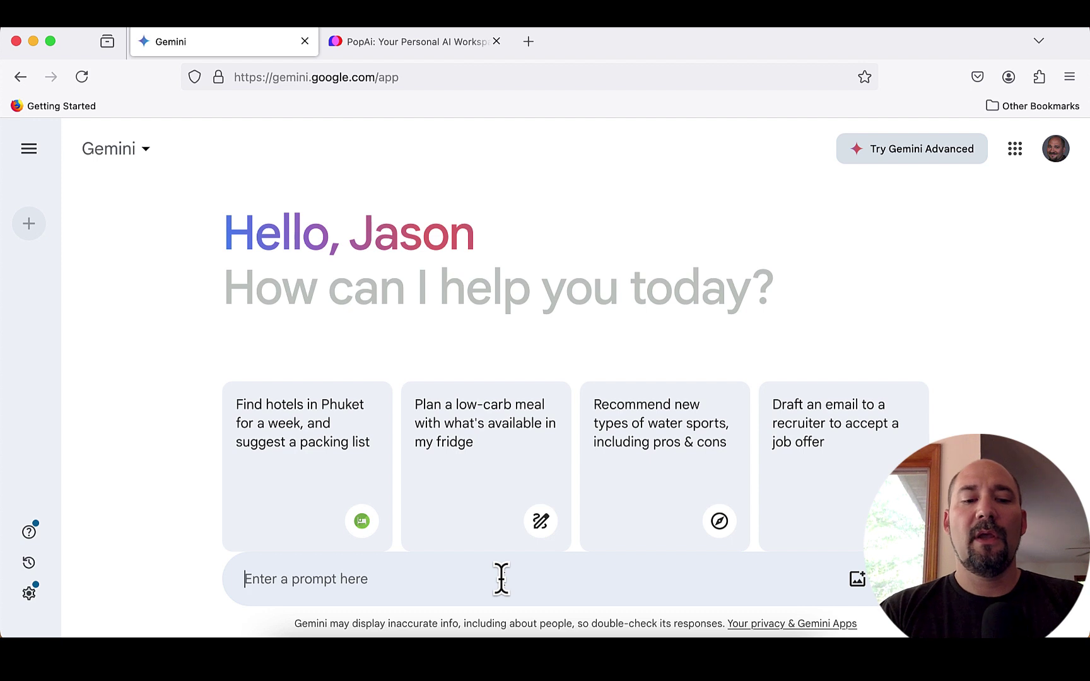
Step: Ask Gemini for a configuration of two Cisco routers on 192.168.1.0/24, each with loopback 0
{"action": "type", "text": "Create a coinfig"}
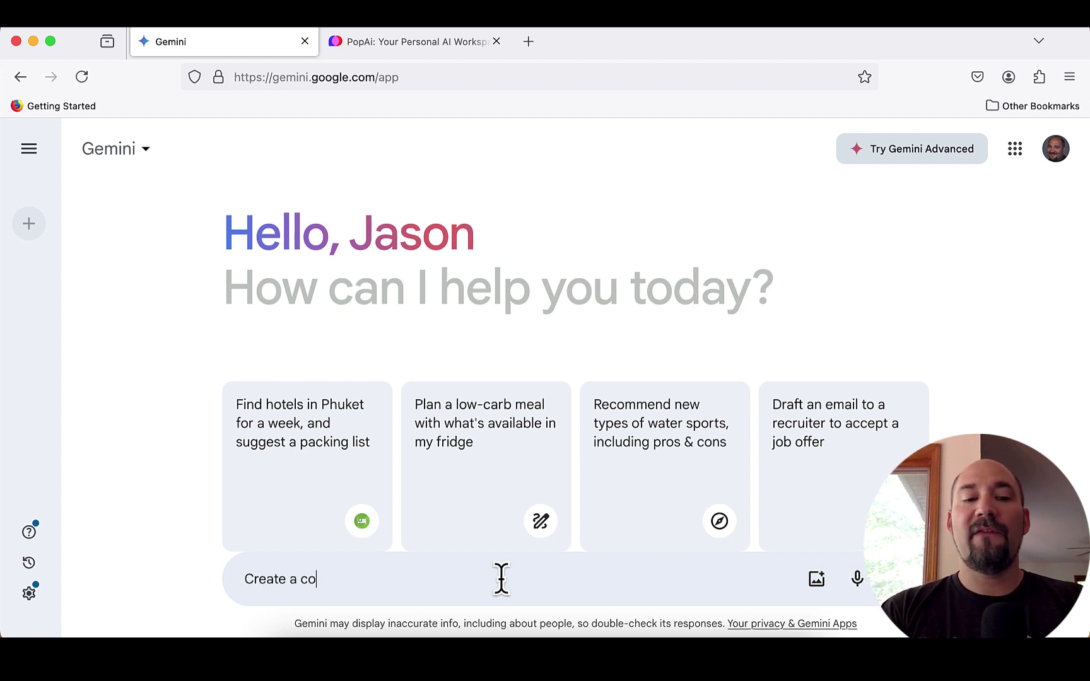
{"action": "key", "text": "BackSpace"}
{"action": "key", "text": "BackSpace"}
{"action": "key", "text": "BackSpace"}
{"action": "key", "text": "BackSpace"}
{"action": "key", "text": "BackSpace"}
{"action": "type", "text": "n"}
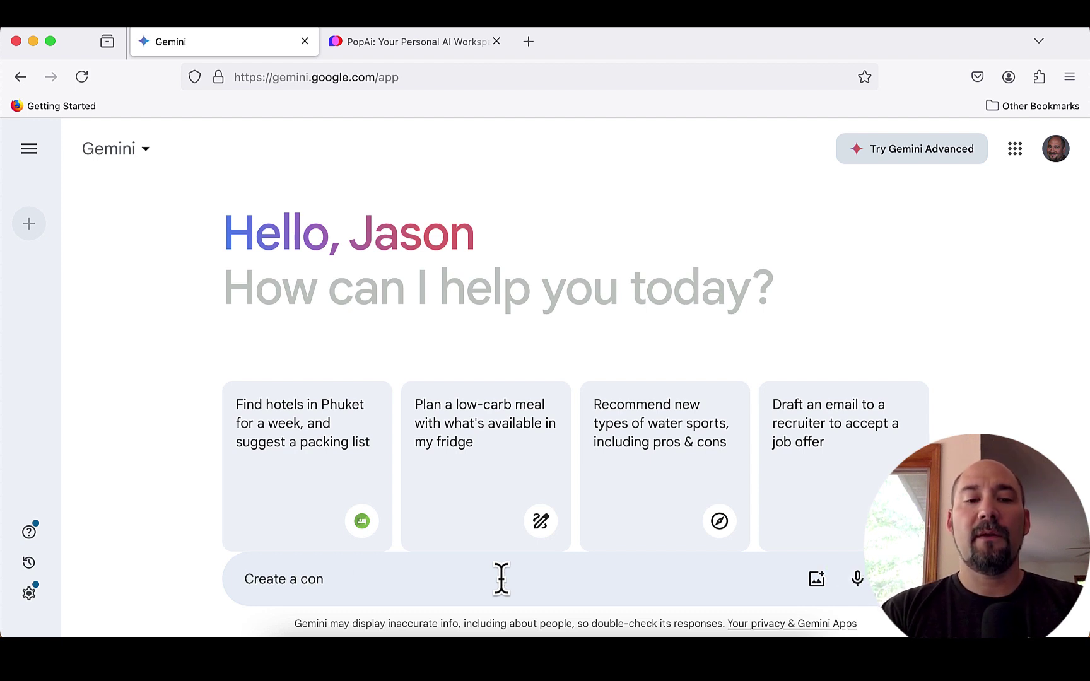
{"action": "type", "text": "f"}
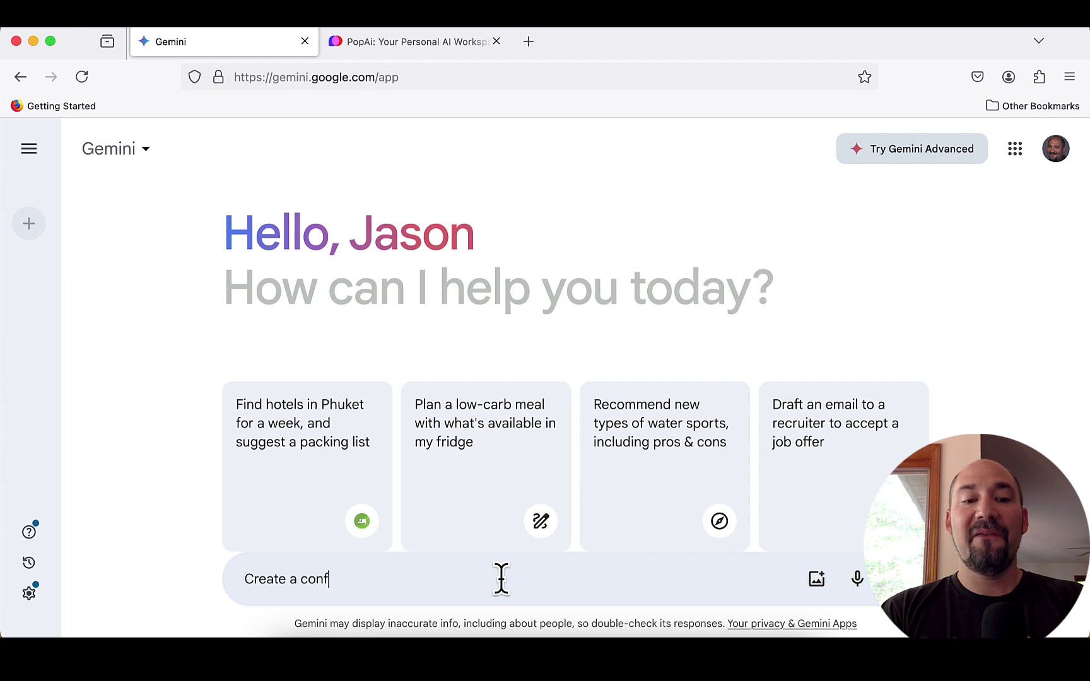
{"action": "type", "text": "iguration for 2 cisco routers"}
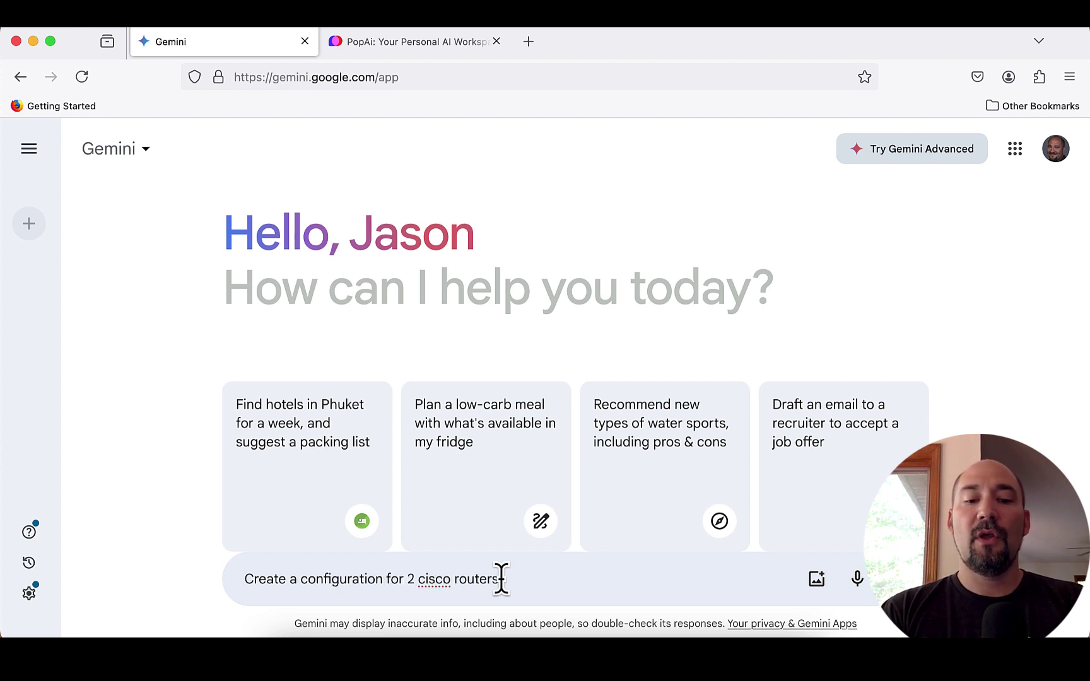
{"action": "type", "text": " using "}
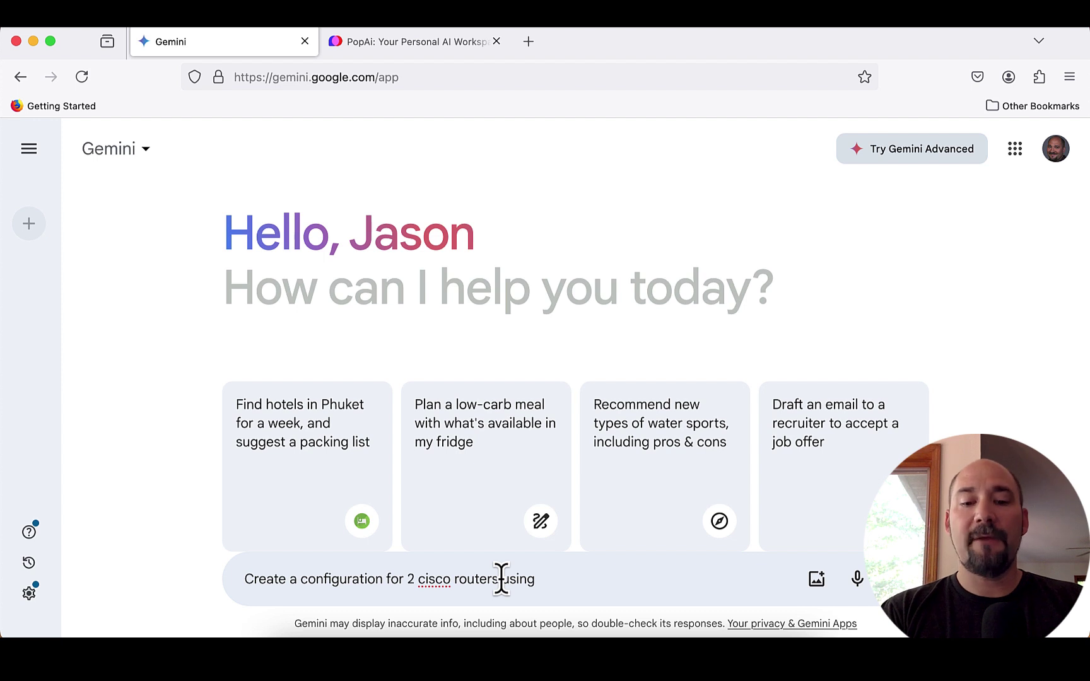
{"action": "type", "text": "the 192.16"}
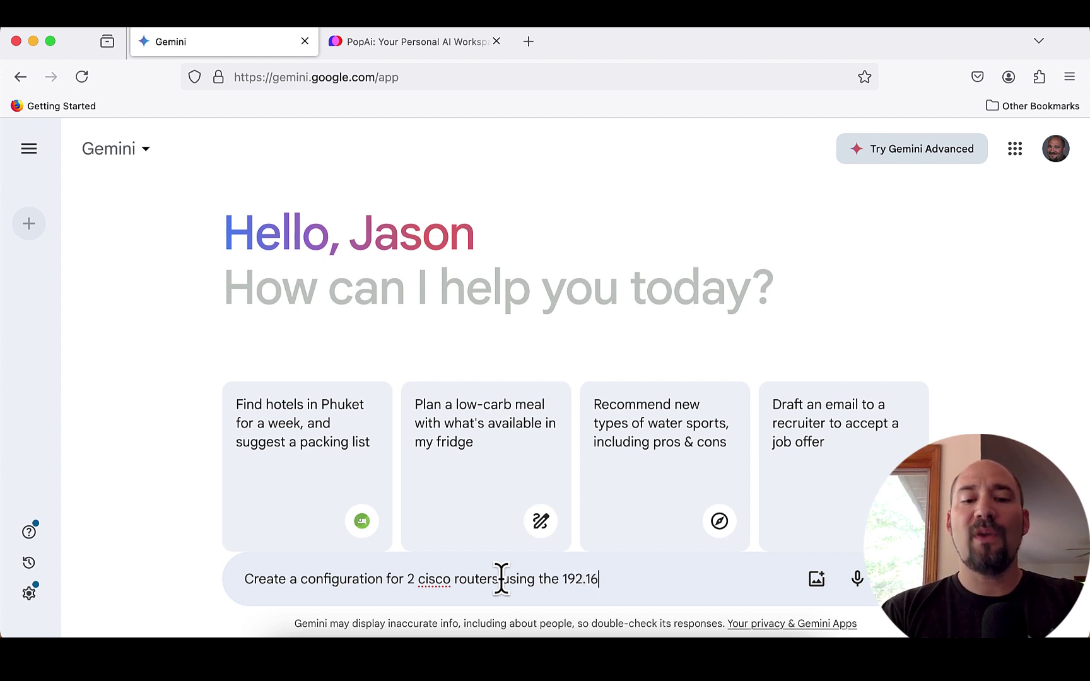
{"action": "type", "text": "8.1.0/"}
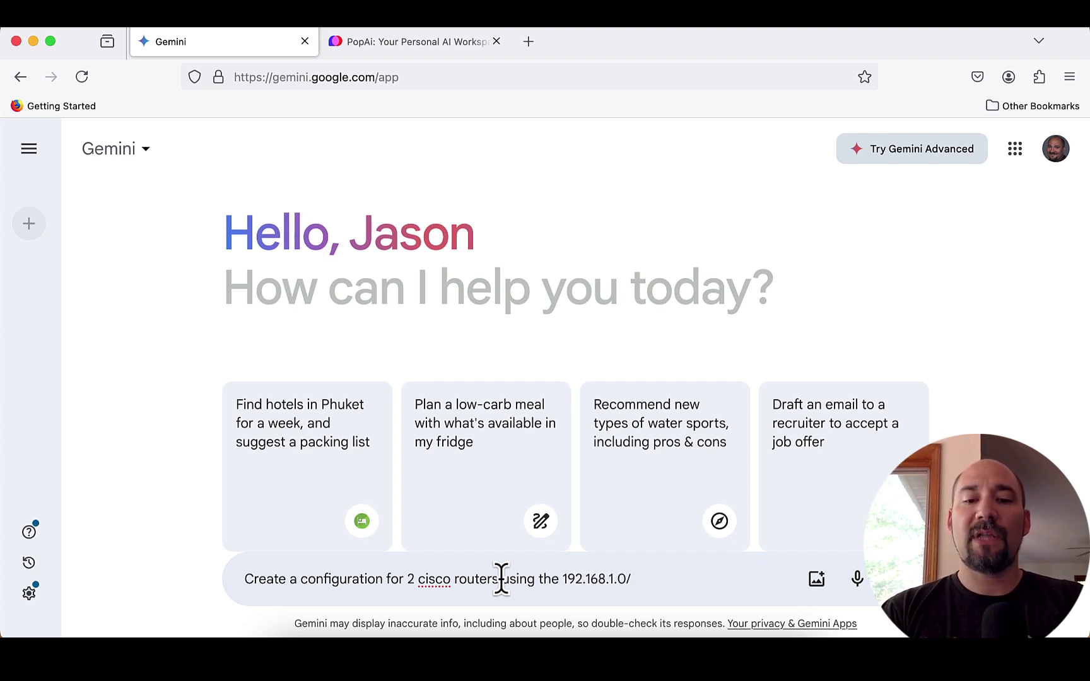
{"action": "type", "text": "24 subn"}
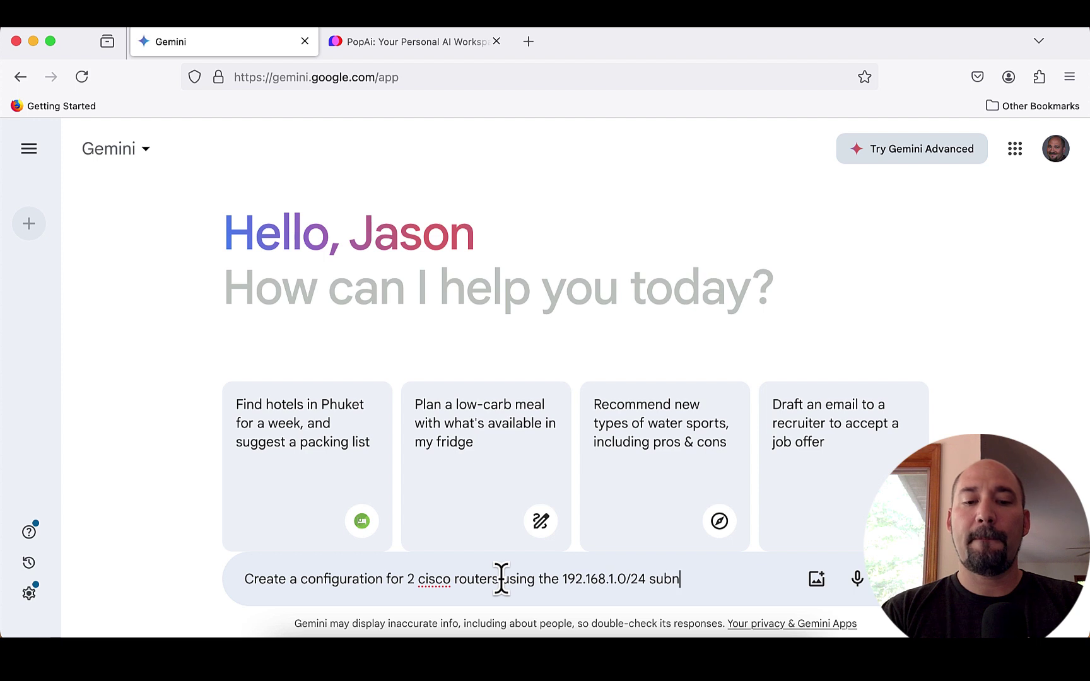
{"action": "type", "text": "et and "}
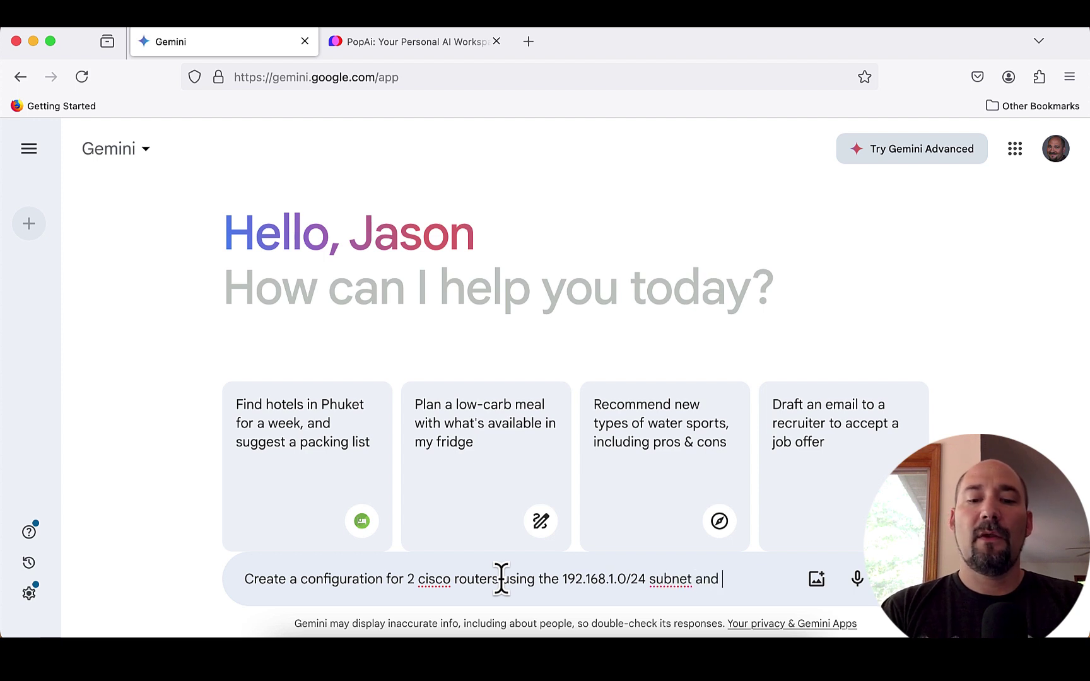
{"action": "type", "text": "create"}
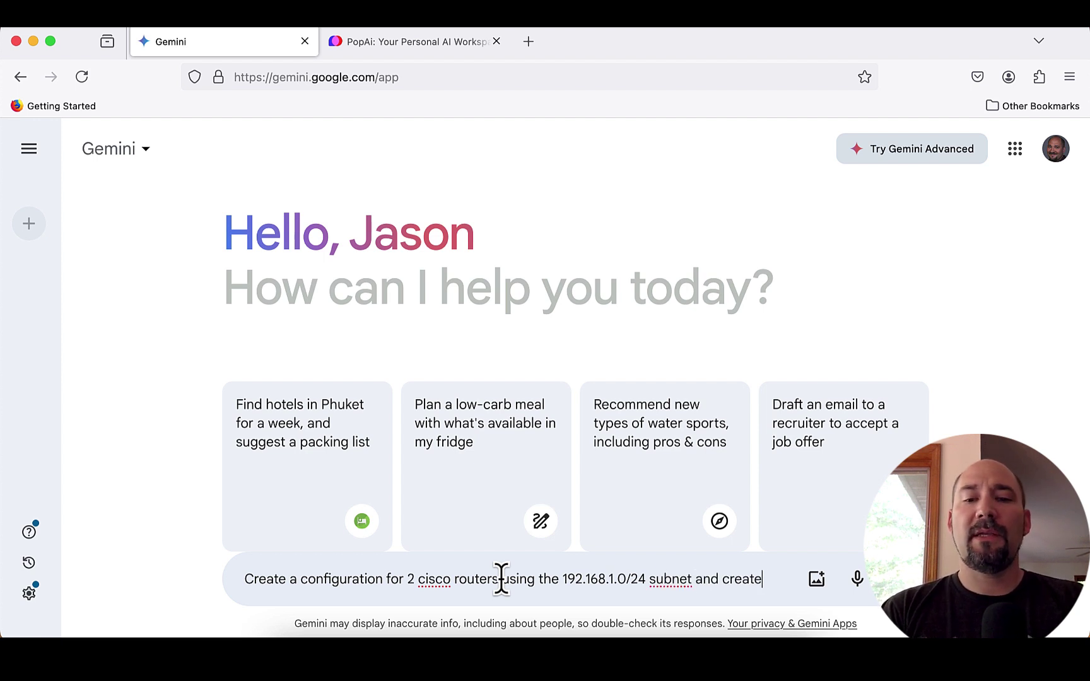
{"action": "type", "text": " a loopback"}
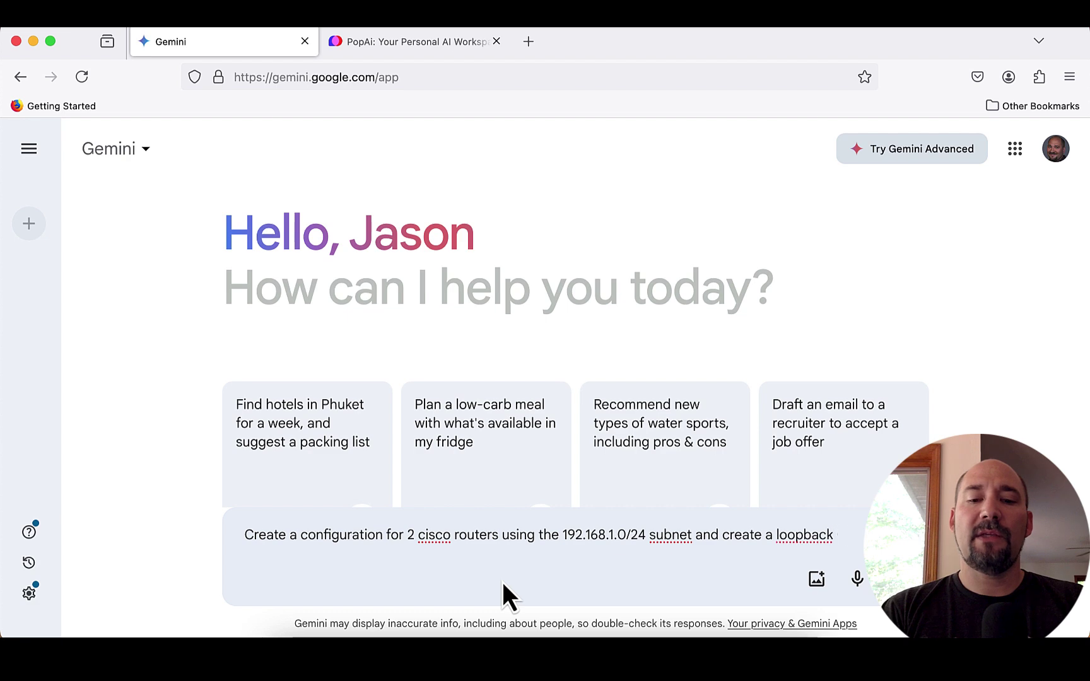
{"action": "type", "text": " 0 int"}
{"action": "type", "text": "erface on each ro"}
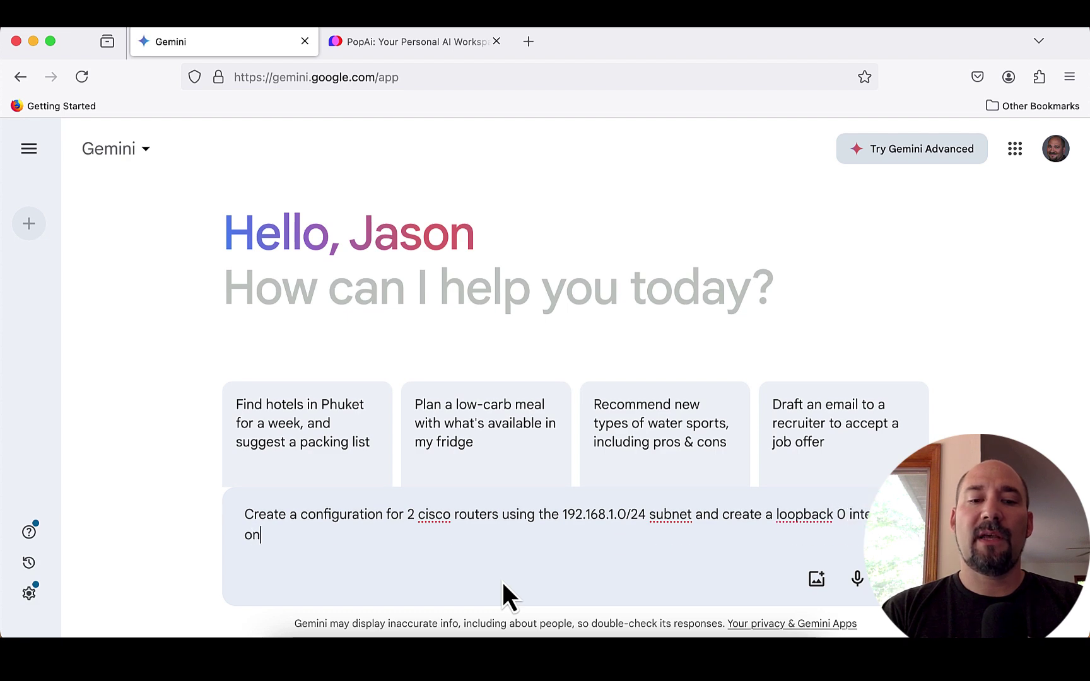
{"action": "type", "text": "uter using"}
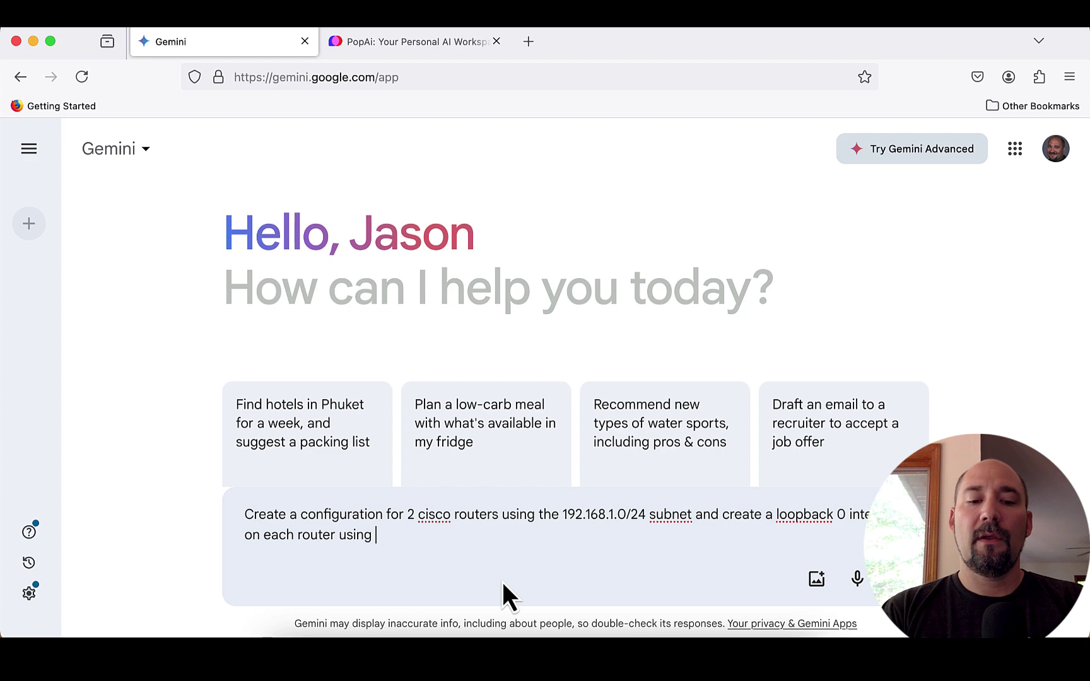
{"action": "type", "text": " the route"}
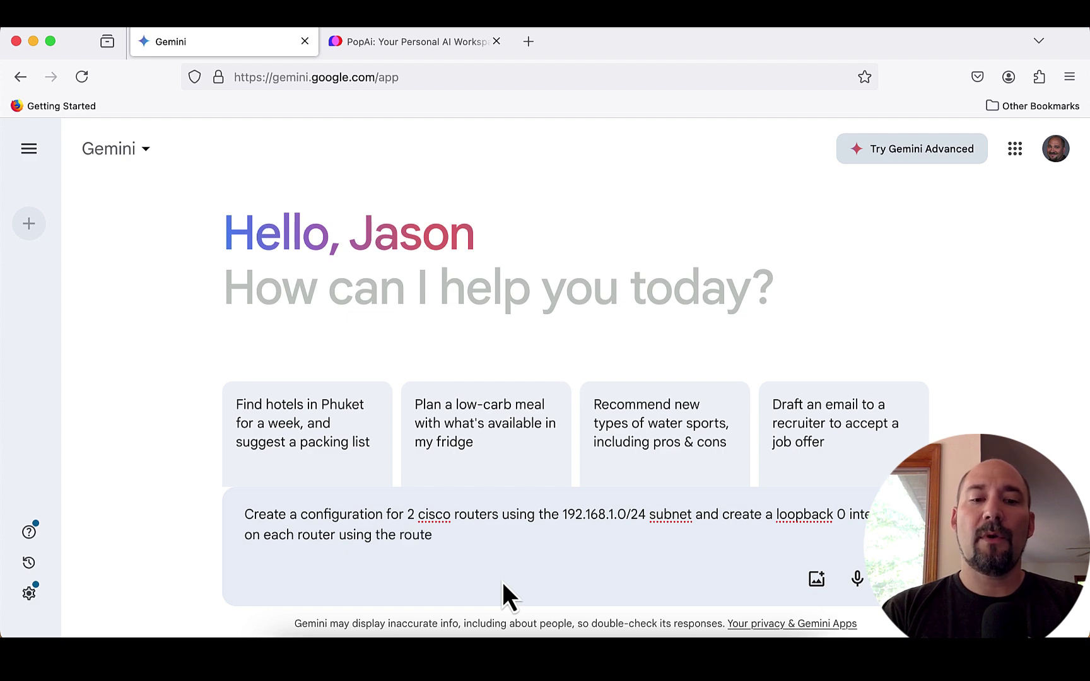
{"action": "type", "text": "r number for "}
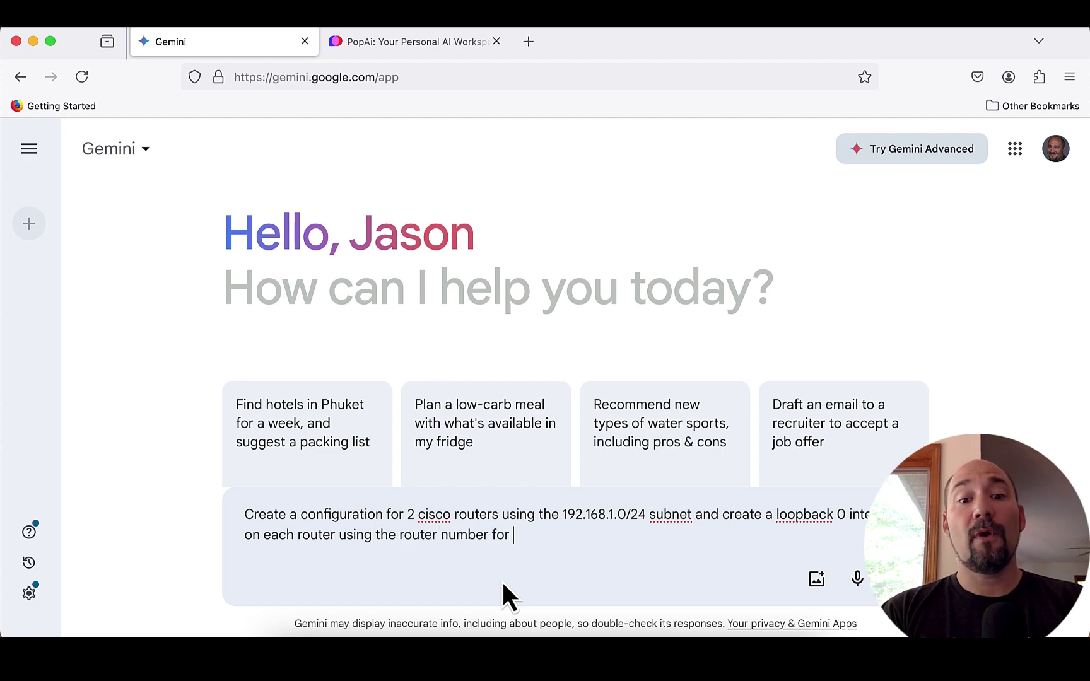
{"action": "type", "text": "the ip address"}
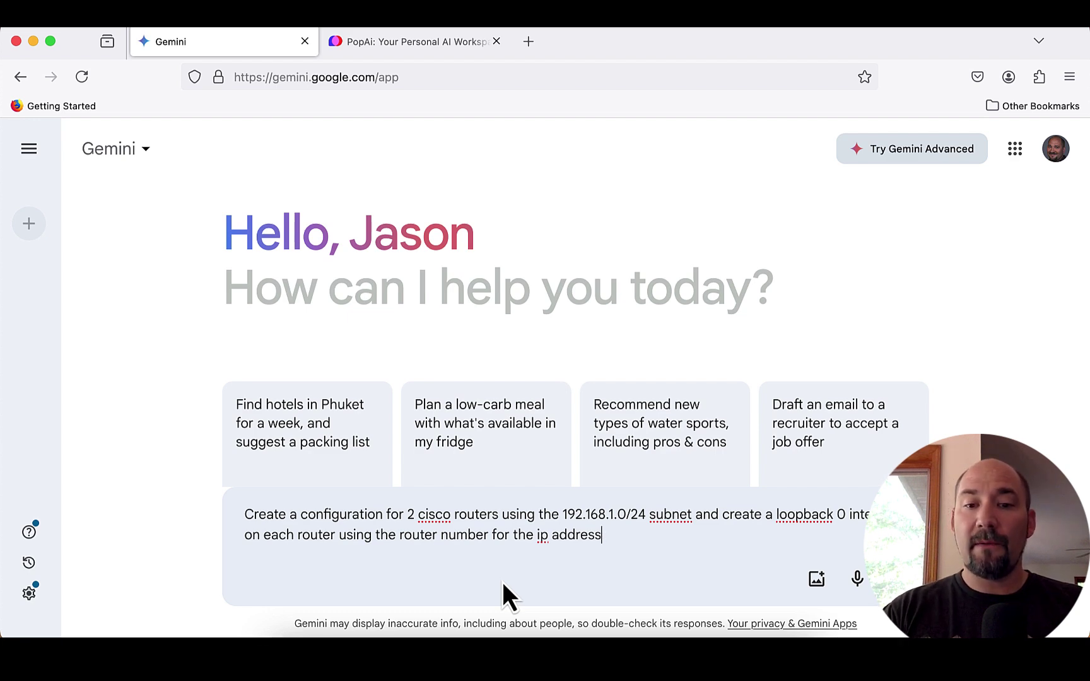
{"action": "key", "text": "Return"}
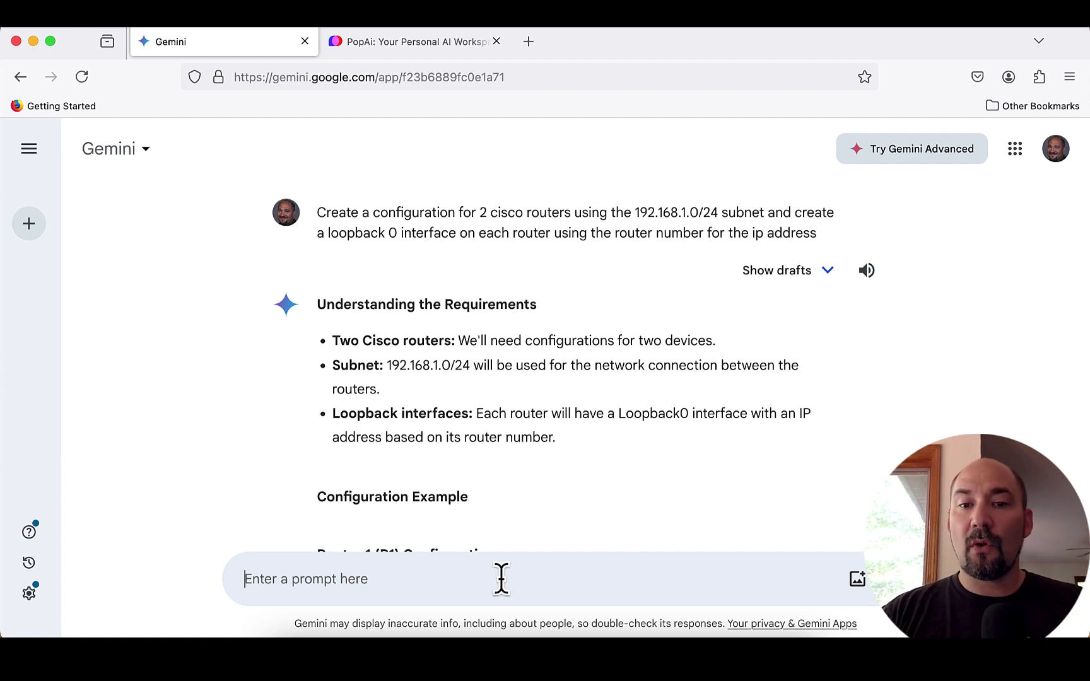
{"action": "scroll", "coordinate": [477, 356], "scroll_direction": "down", "scroll_amount": 8}
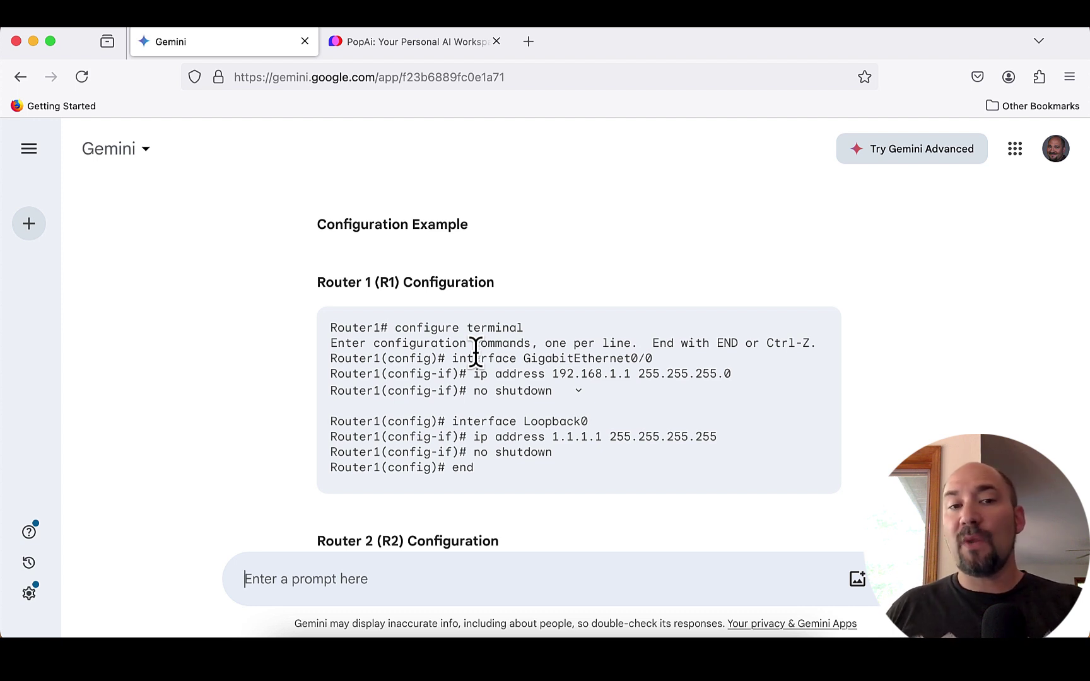
{"action": "scroll", "coordinate": [475, 351], "scroll_direction": "down", "scroll_amount": 1}
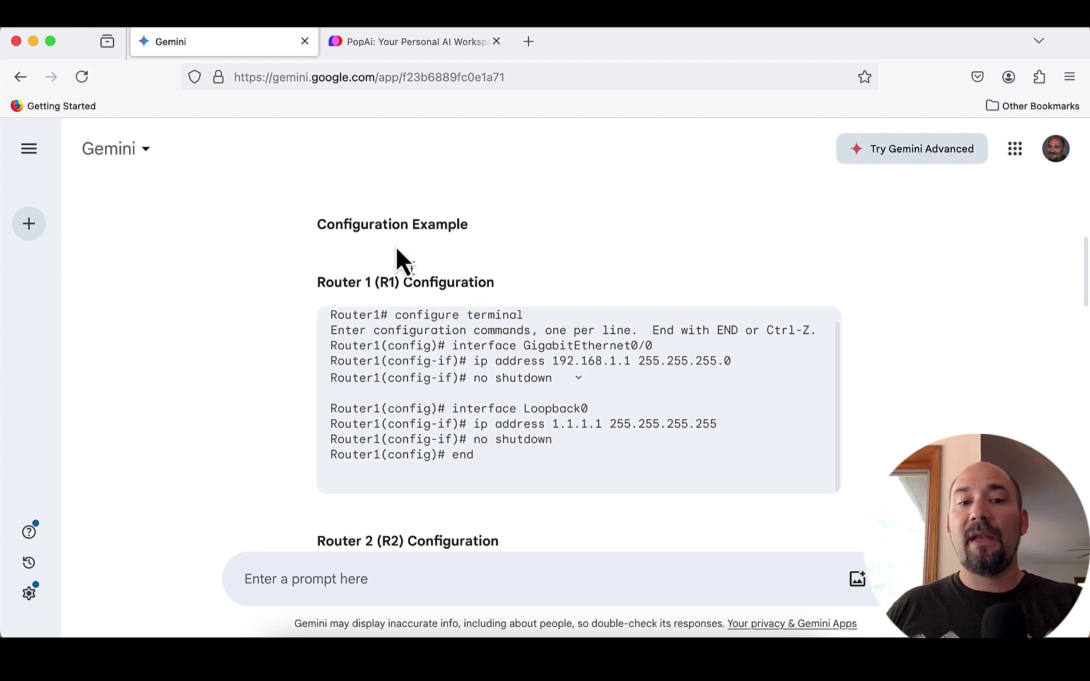
{"action": "scroll", "coordinate": [269, 290], "scroll_direction": "down", "scroll_amount": 5}
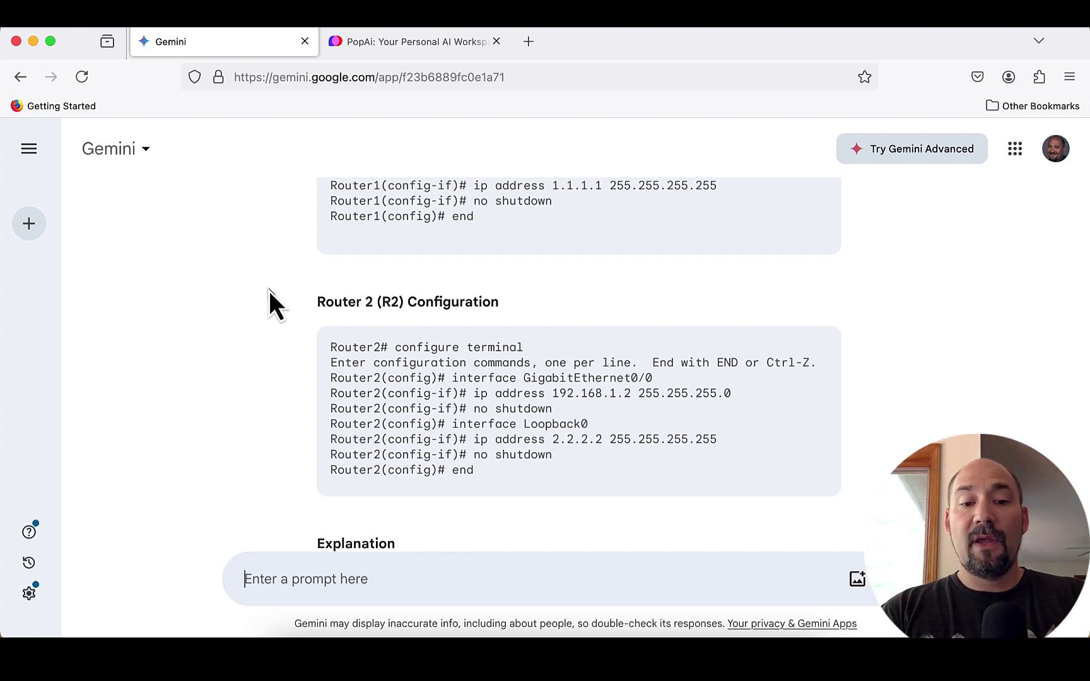
Step: Send Gemini 'add eigrp using as 10' and scroll down to the router code blocks
{"action": "type", "text": "add eigrp "}
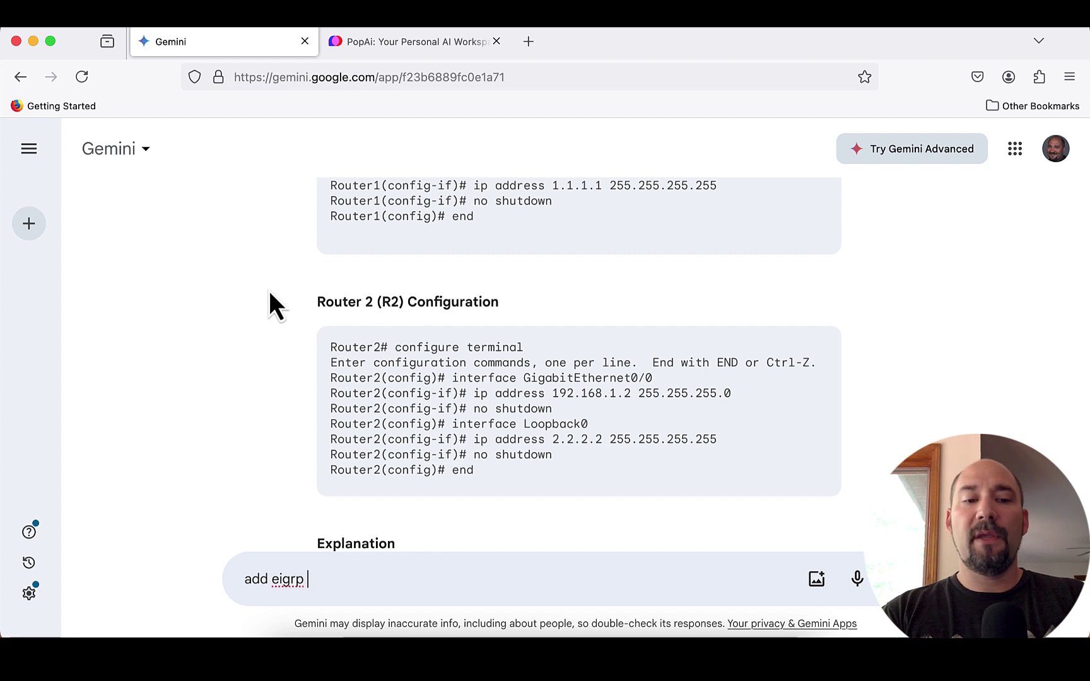
{"action": "type", "text": "using "}
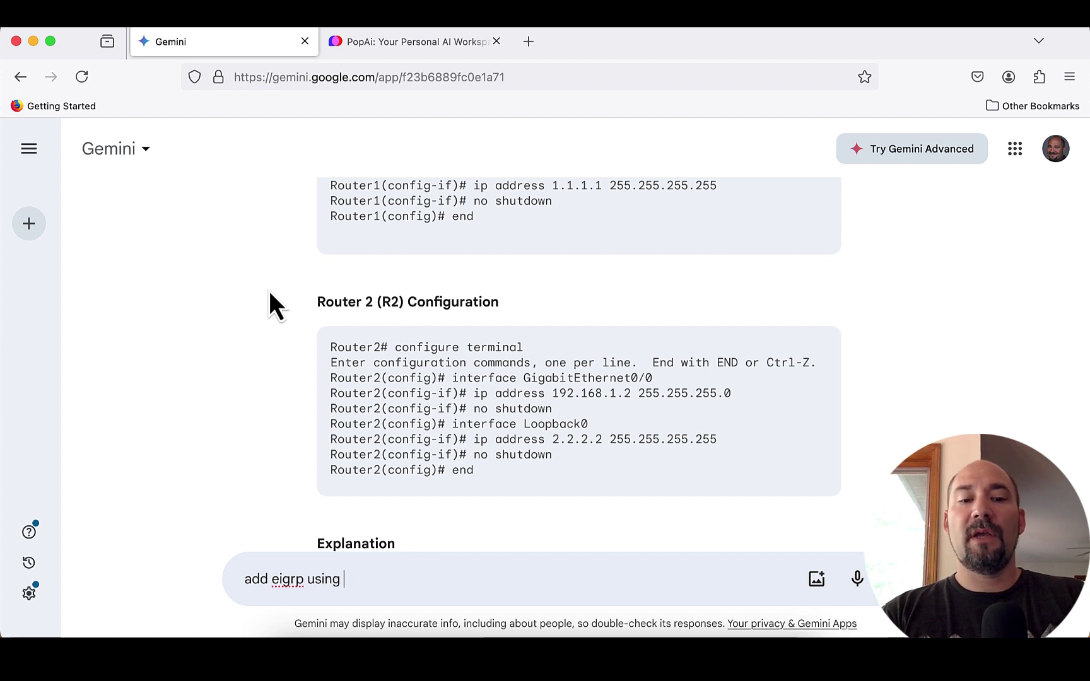
{"action": "type", "text": "aso"}
{"action": "key", "text": "BackSpace"}
{"action": "key", "text": "BackSpace"}
{"action": "type", "text": "s"}
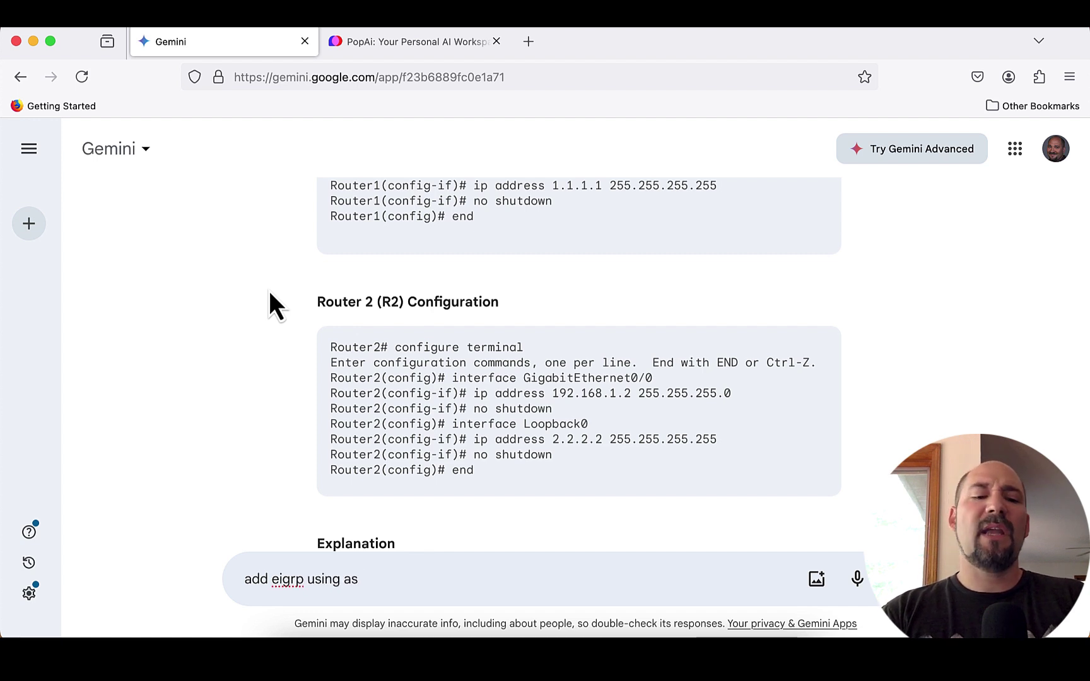
{"action": "type", "text": " 10"}
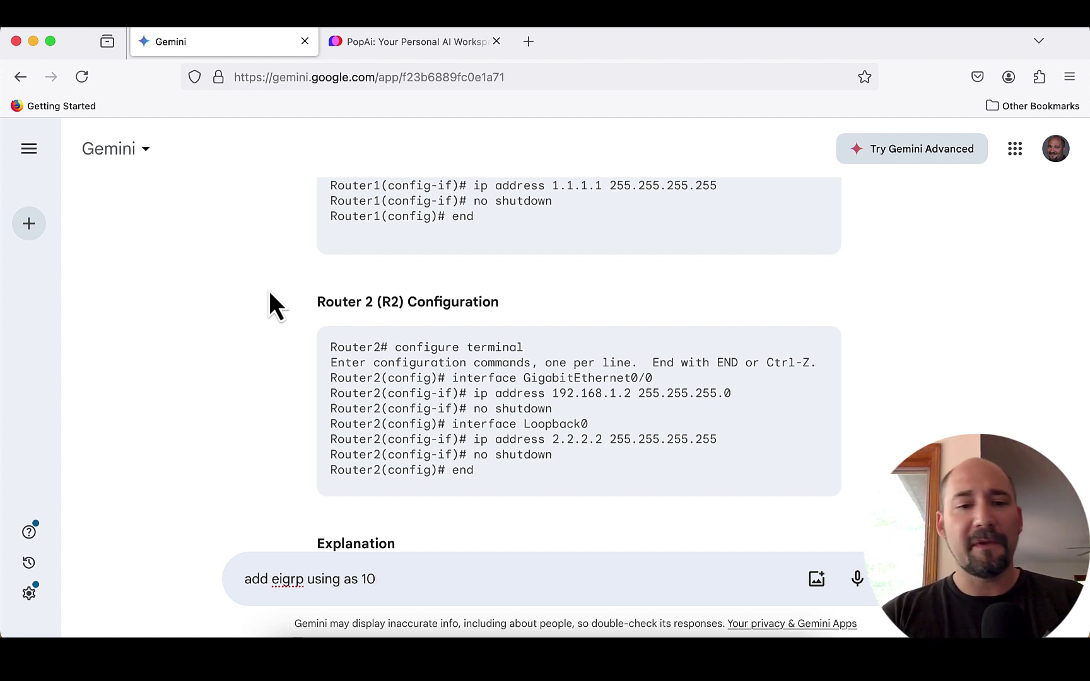
{"action": "key", "text": "Return"}
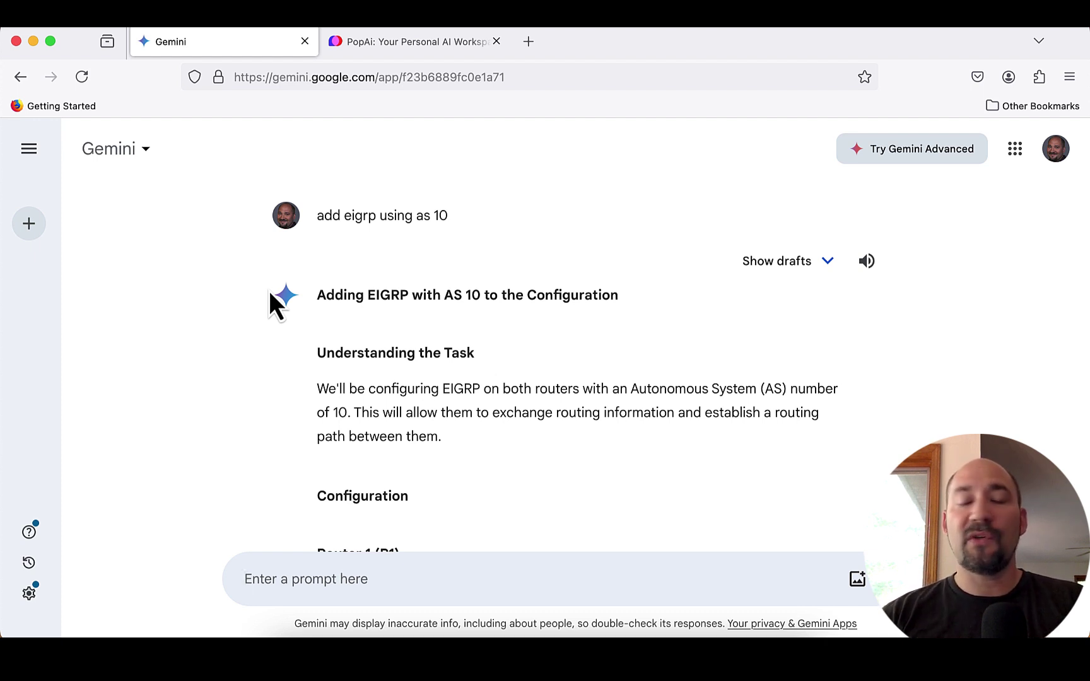
{"action": "scroll", "coordinate": [471, 442], "scroll_direction": "down", "scroll_amount": 6}
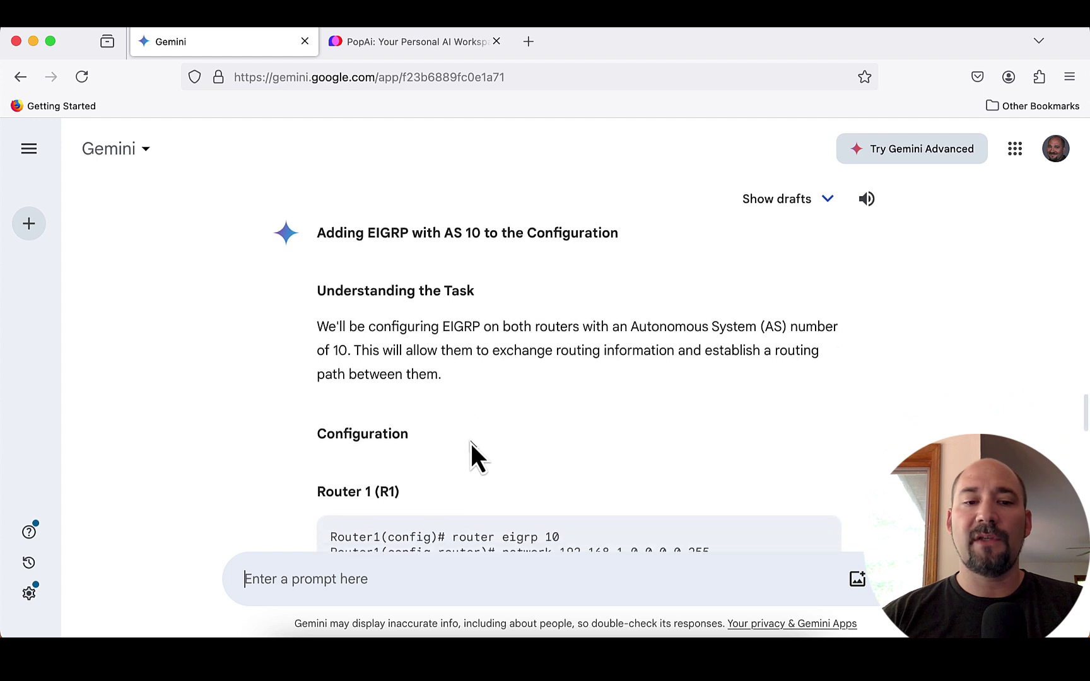
{"action": "scroll", "coordinate": [471, 443], "scroll_direction": "down", "scroll_amount": 4}
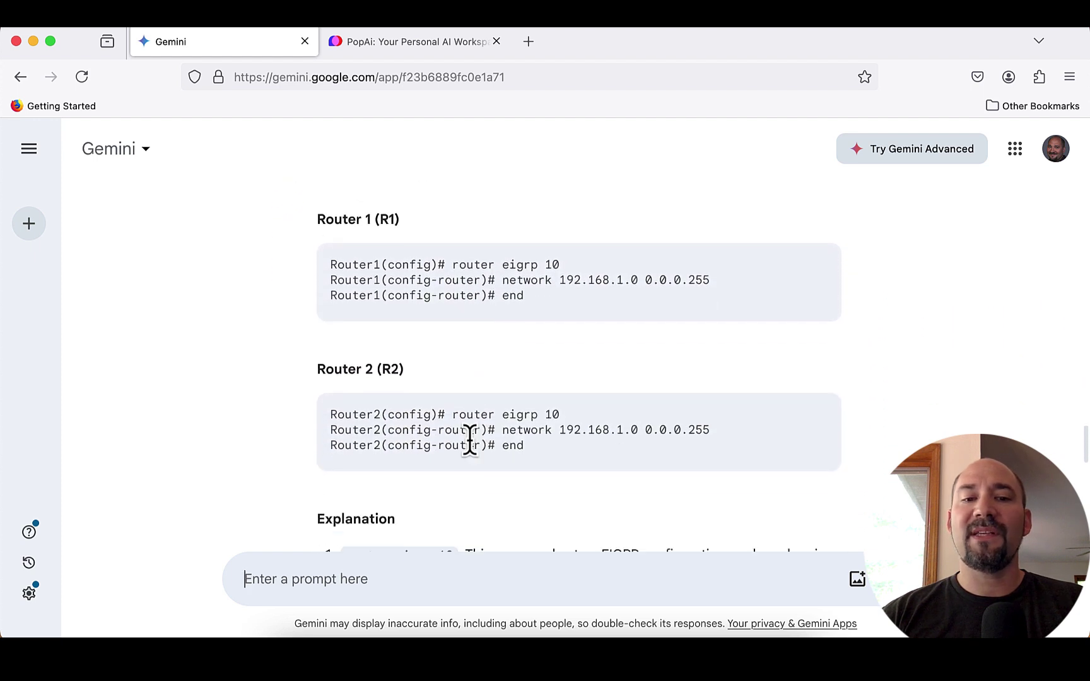
Step: Select Router 1's EIGRP lines from 'router eigrp 10' through 'end'
{"action": "left_click_drag", "start_coordinate": [458, 262], "coordinate": [539, 281]}
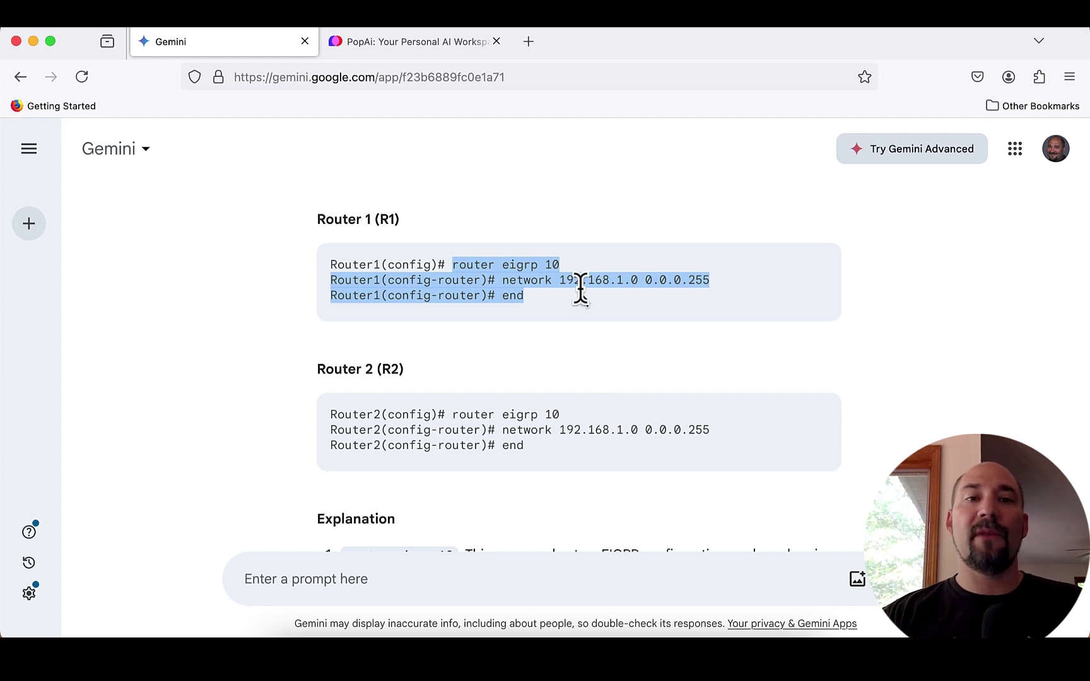
Step: Switch to PopAI and bring up the AI Presentation template gallery
{"action": "left_click", "coordinate": [439, 40]}
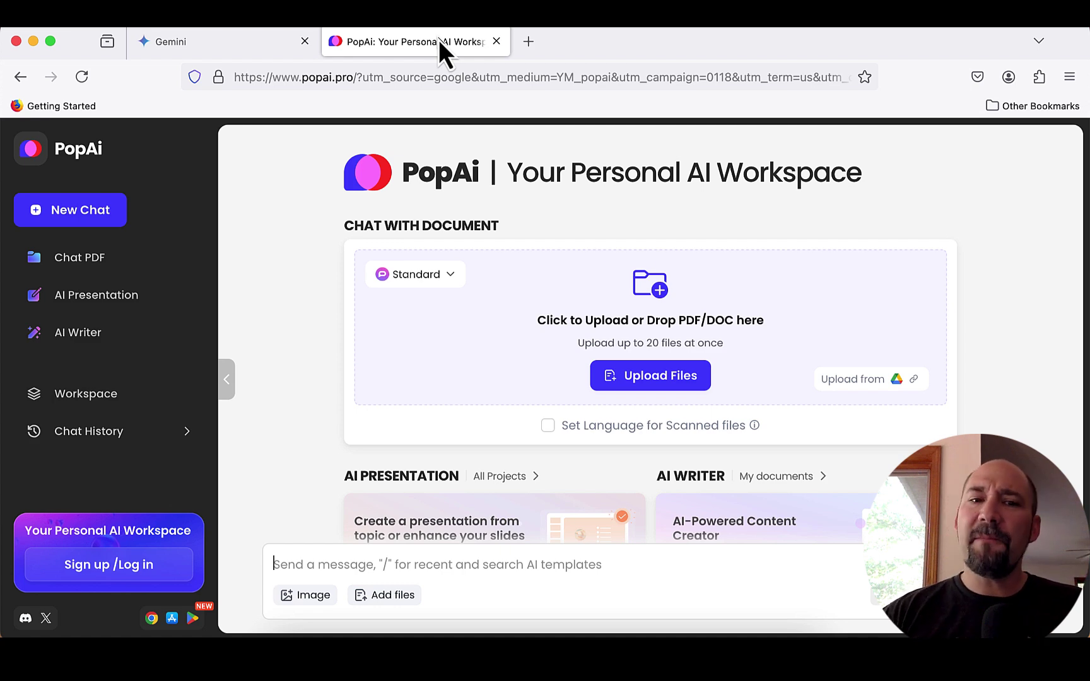
{"action": "left_click", "coordinate": [140, 300]}
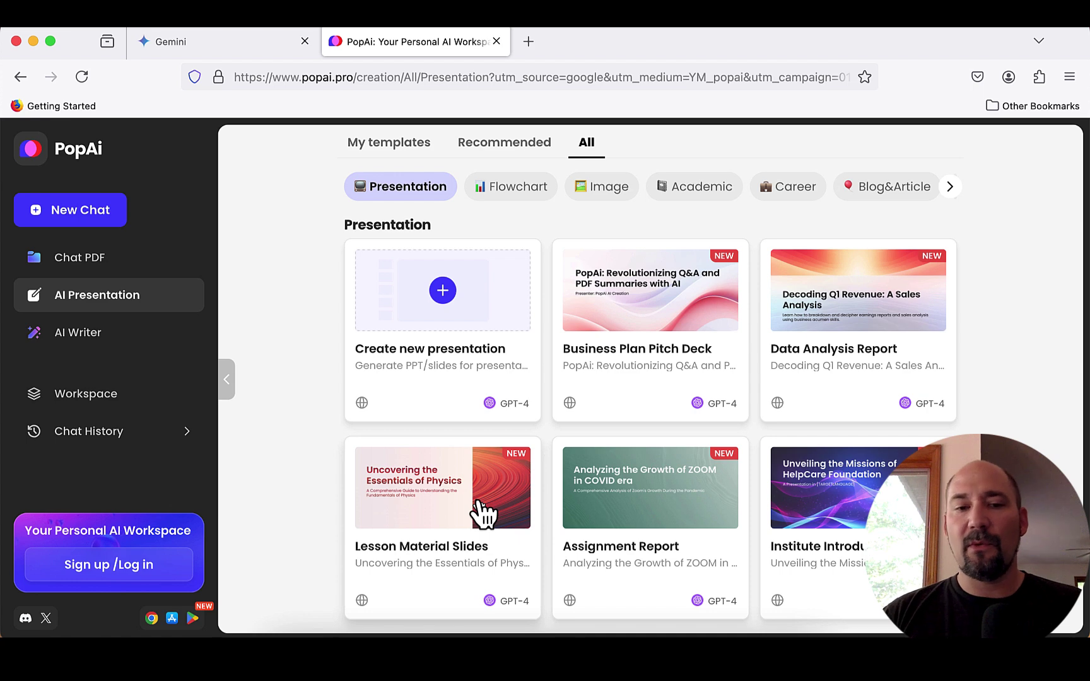
Step: Start a Lesson Material Slides deck with 7 pages, Brief wording and Student audience
{"action": "left_click", "coordinate": [482, 514]}
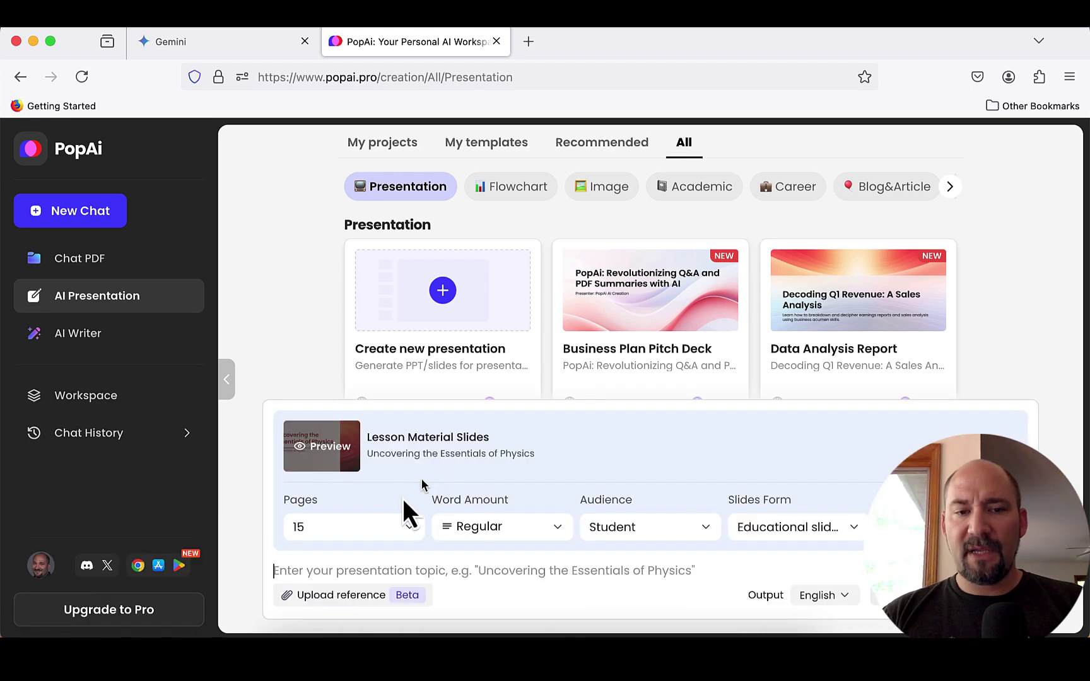
{"action": "left_click", "coordinate": [389, 541]}
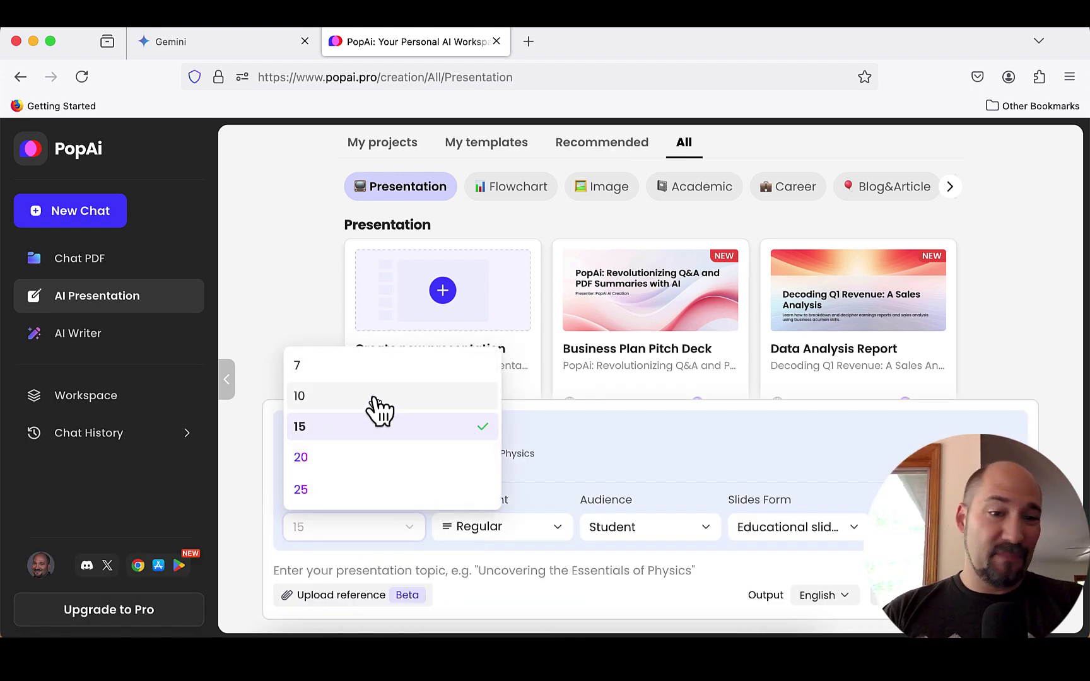
{"action": "left_click", "coordinate": [381, 367]}
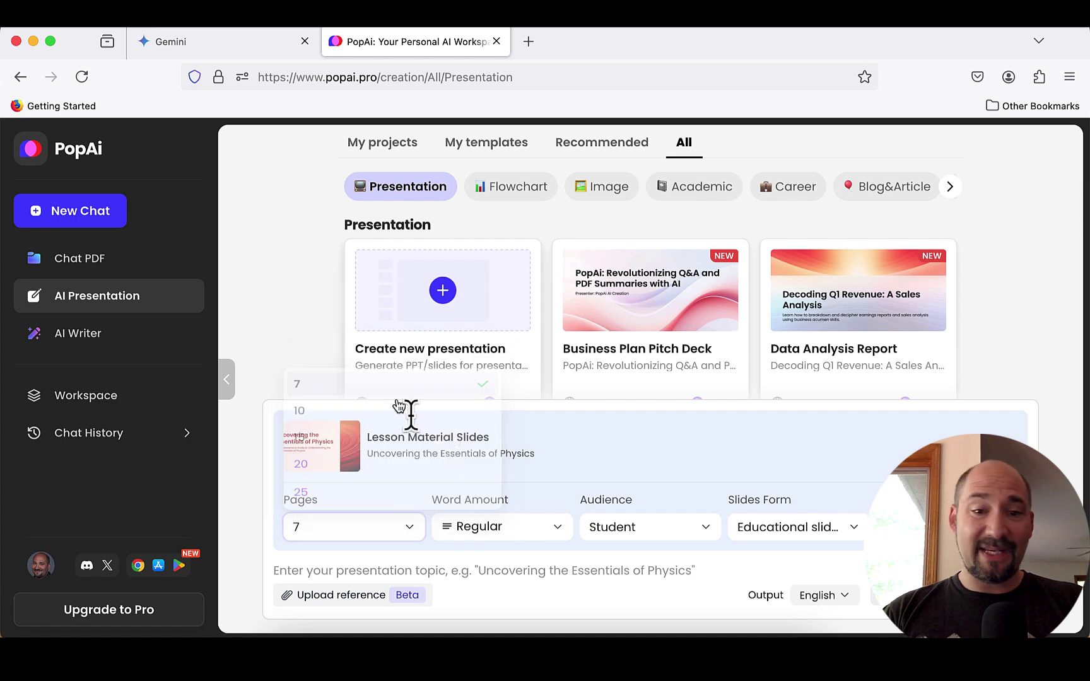
{"action": "left_click", "coordinate": [528, 541]}
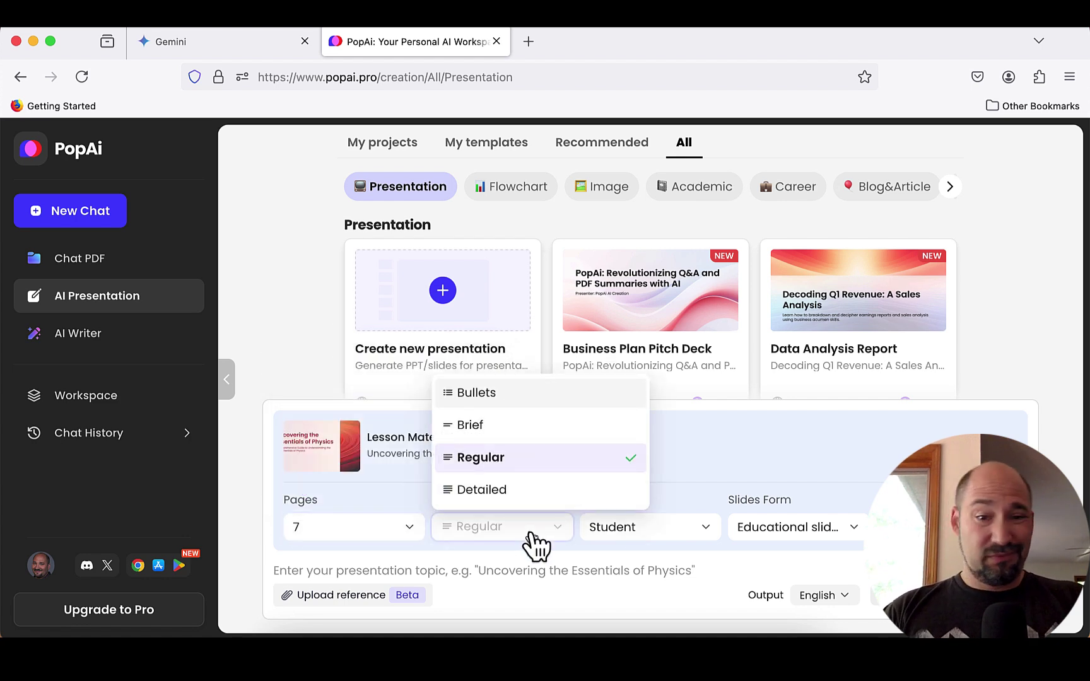
{"action": "left_click", "coordinate": [510, 428]}
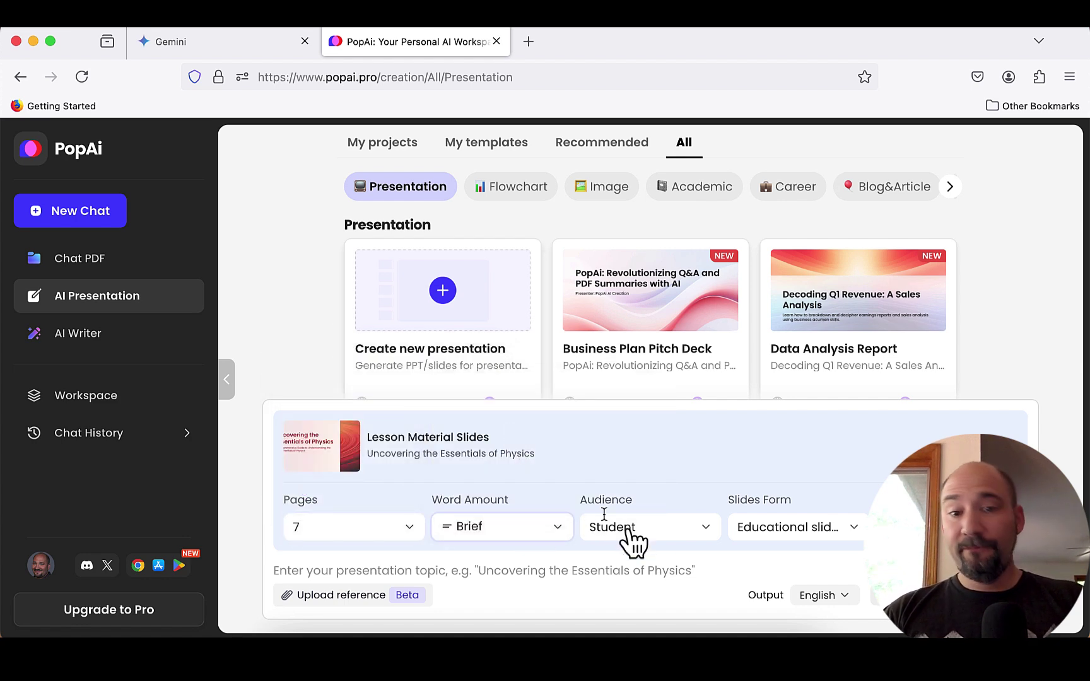
{"action": "left_click", "coordinate": [653, 534]}
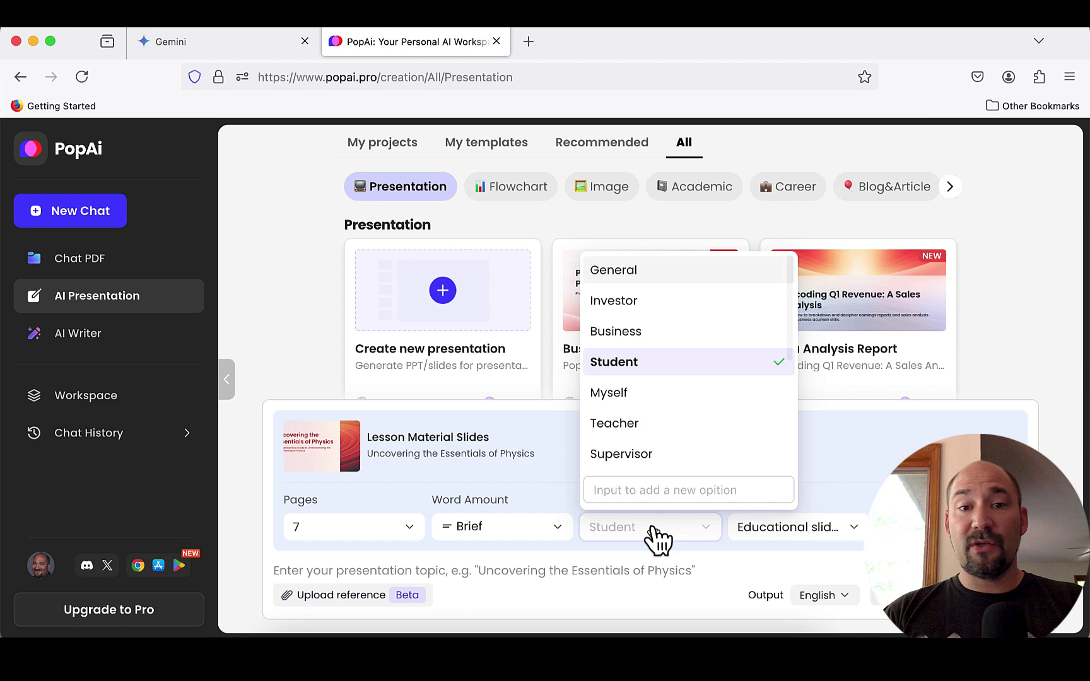
{"action": "left_click", "coordinate": [719, 369]}
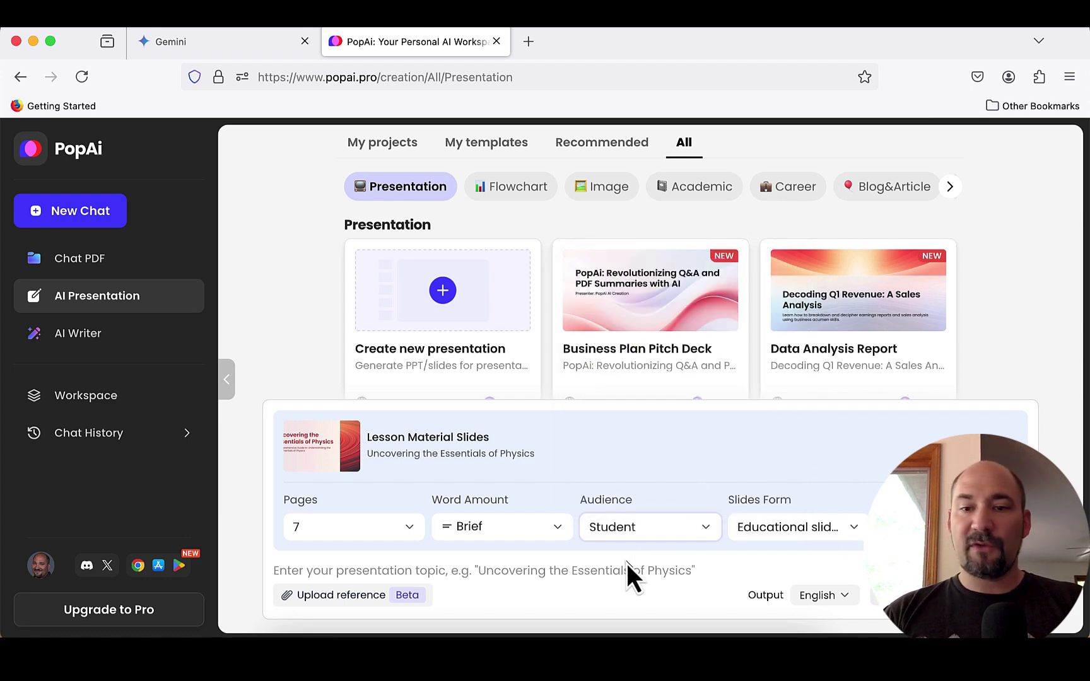
Step: Enter the topic 'What is the difference between generative ai and predictive ai?'
{"action": "left_click", "coordinate": [610, 568]}
{"action": "type", "text": "W"}
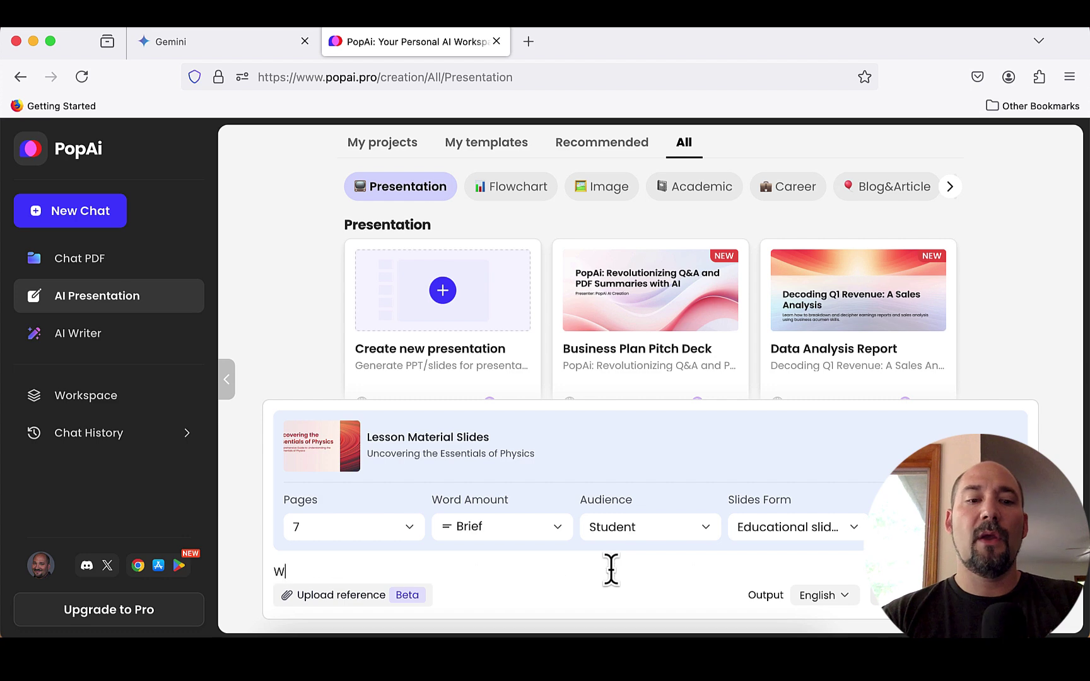
{"action": "type", "text": "hat is the"}
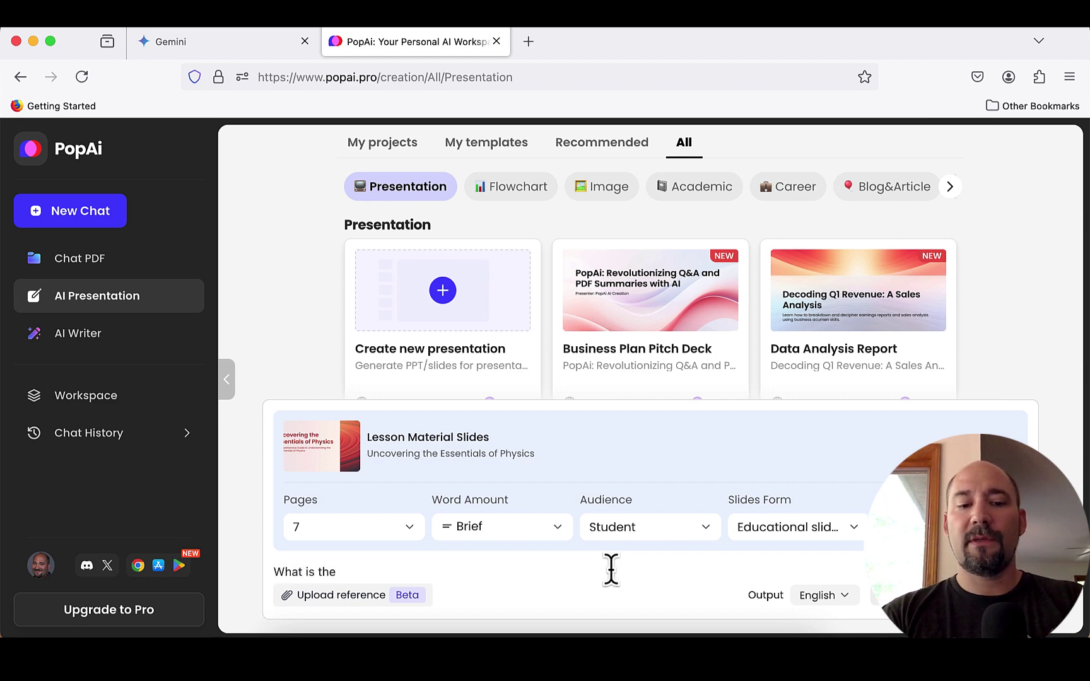
{"action": "type", "text": " difference bet"}
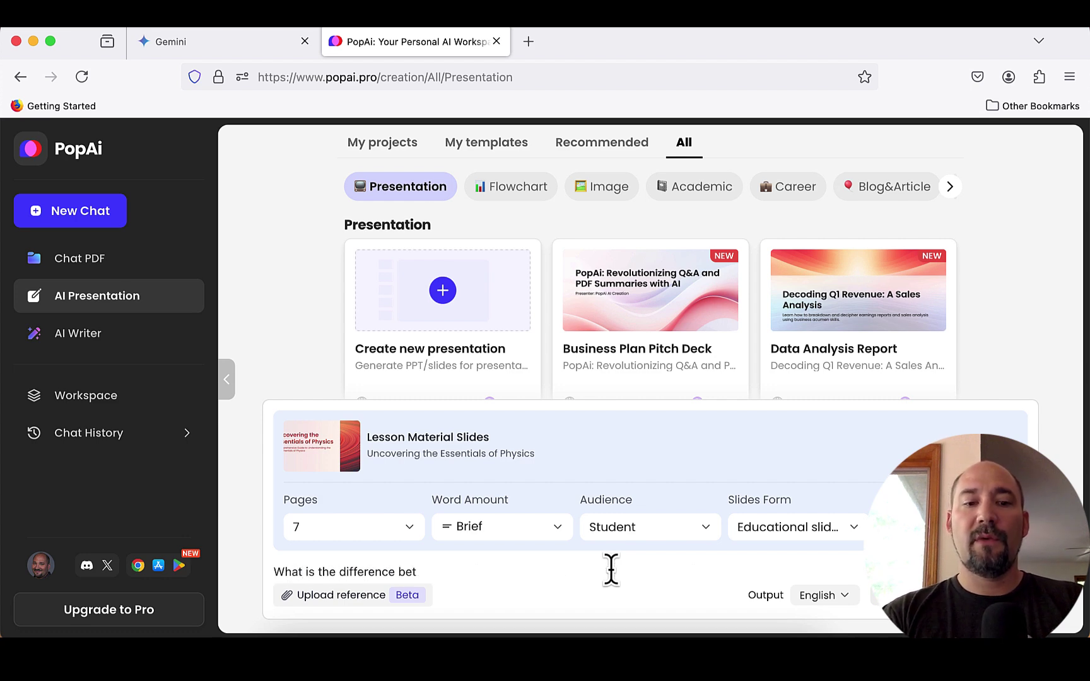
{"action": "type", "text": "ween genera"}
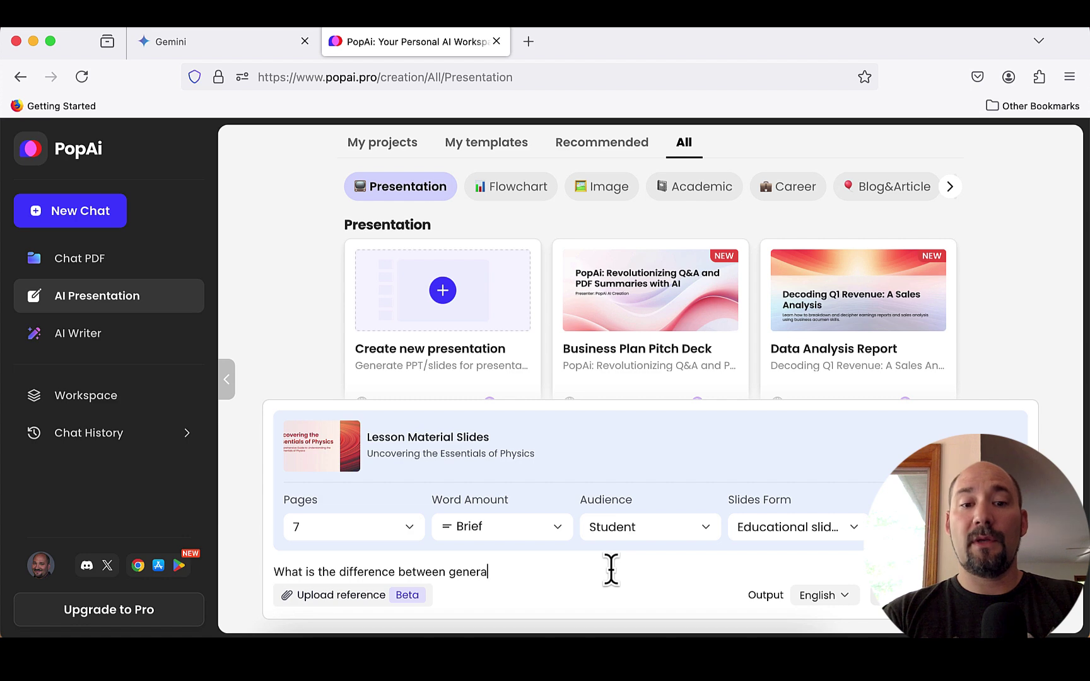
{"action": "type", "text": "tive ai and predictive ai?"}
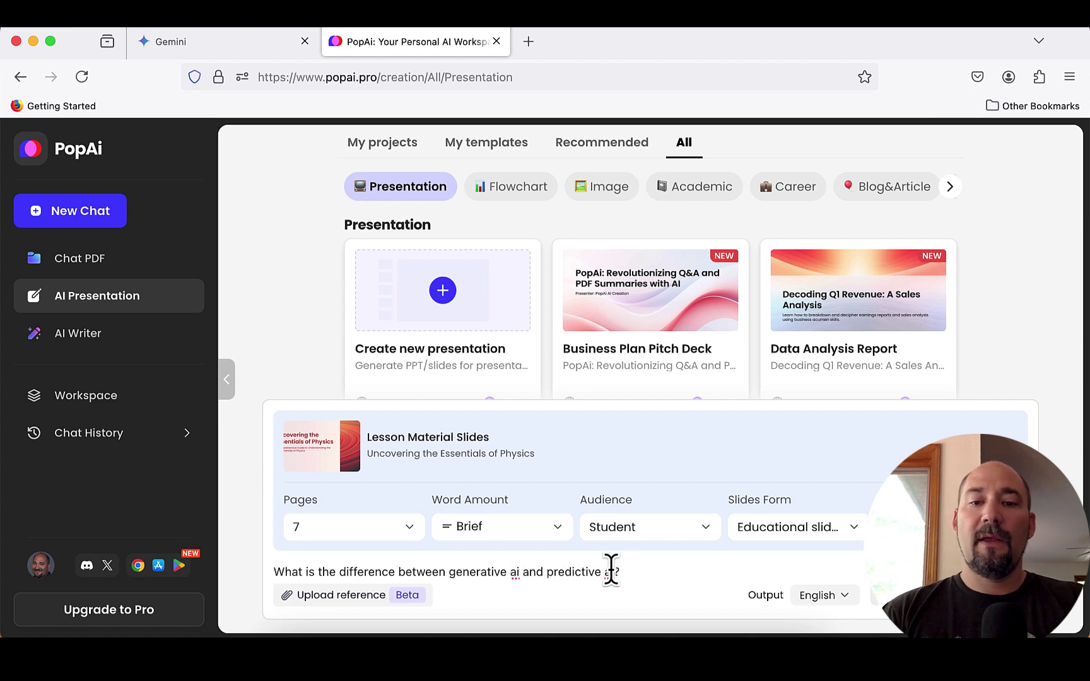
Step: Submit the generative vs. predictive AI question to get a presentation outline
{"action": "key", "text": "Return"}
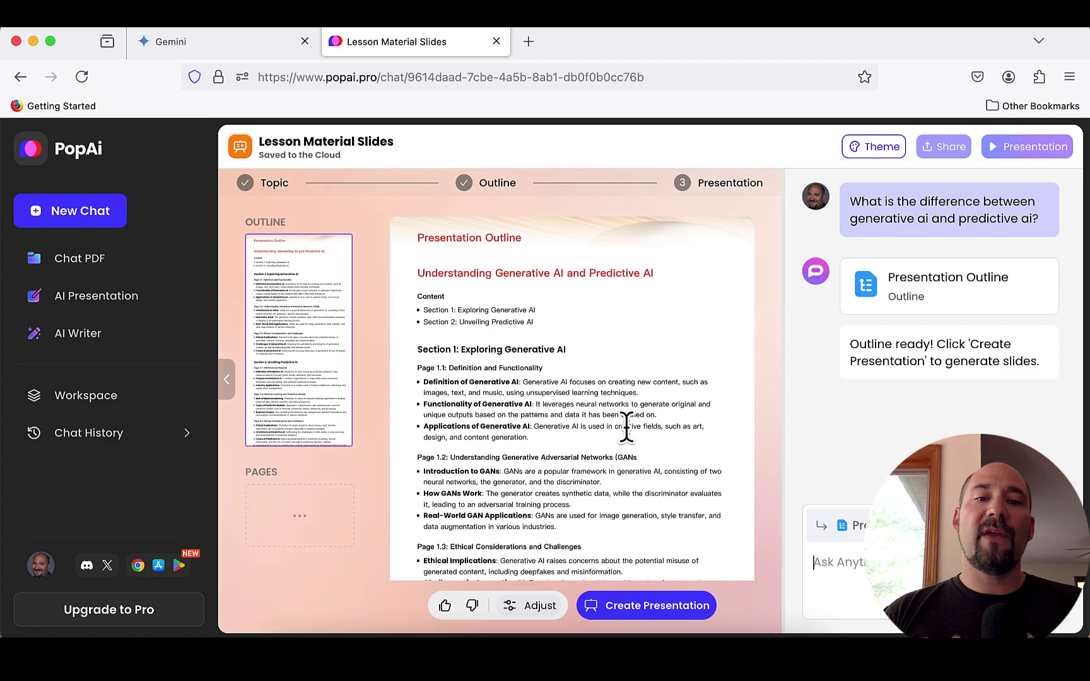
{"action": "scroll", "coordinate": [626, 427], "scroll_direction": "down", "scroll_amount": 2}
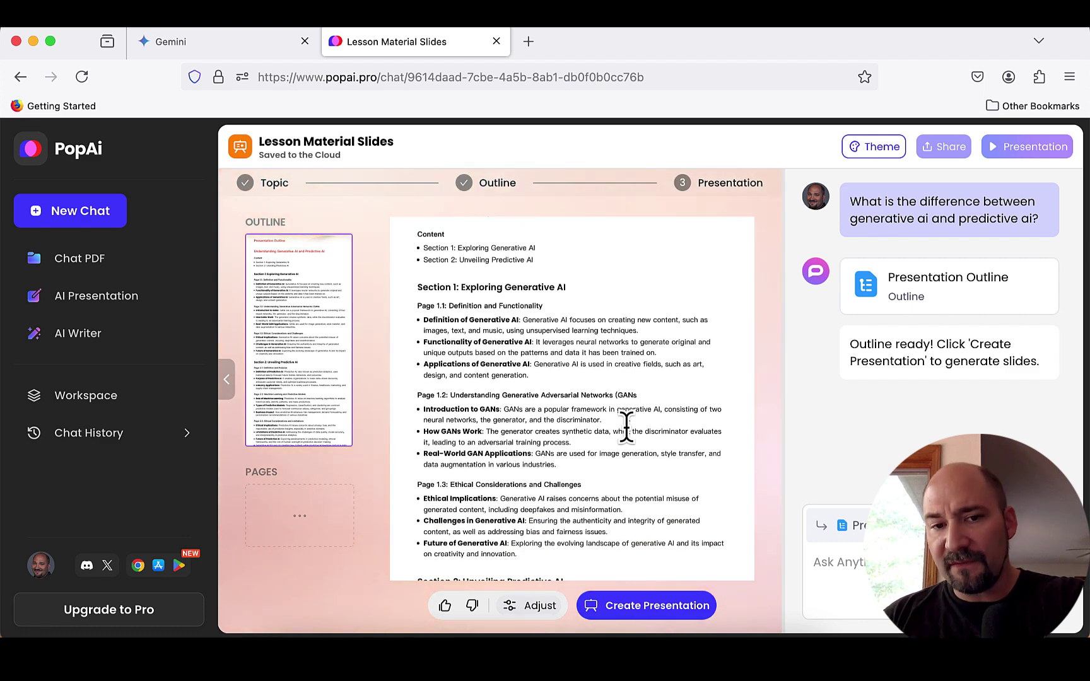
{"action": "scroll", "coordinate": [626, 427], "scroll_direction": "down", "scroll_amount": 5}
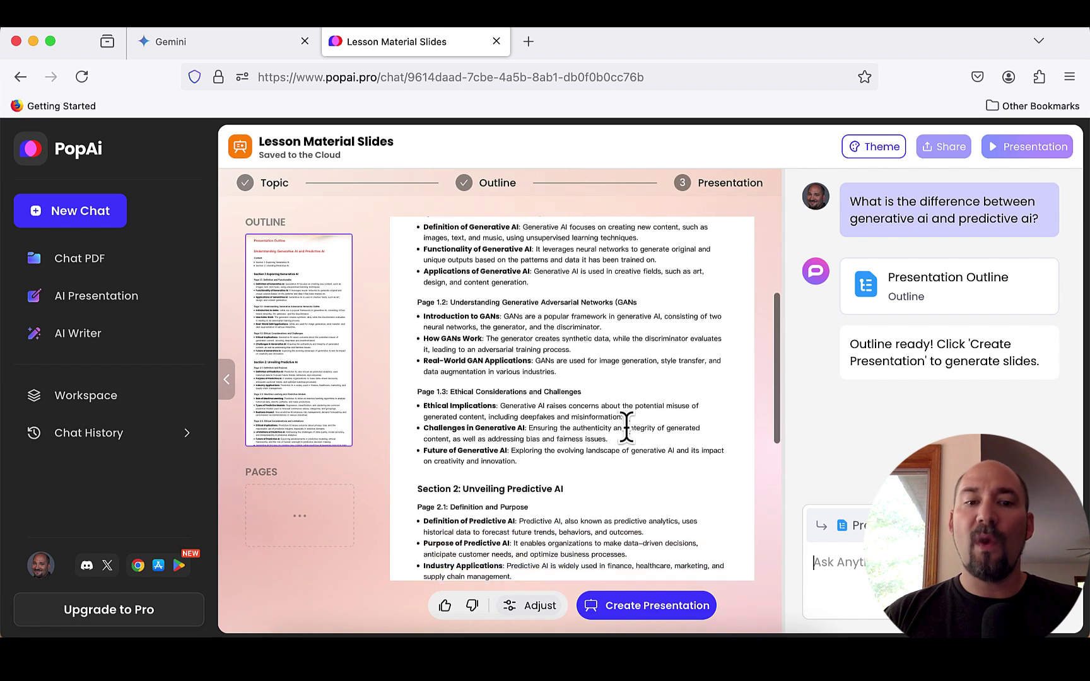
{"action": "scroll", "coordinate": [627, 430], "scroll_direction": "down", "scroll_amount": 5}
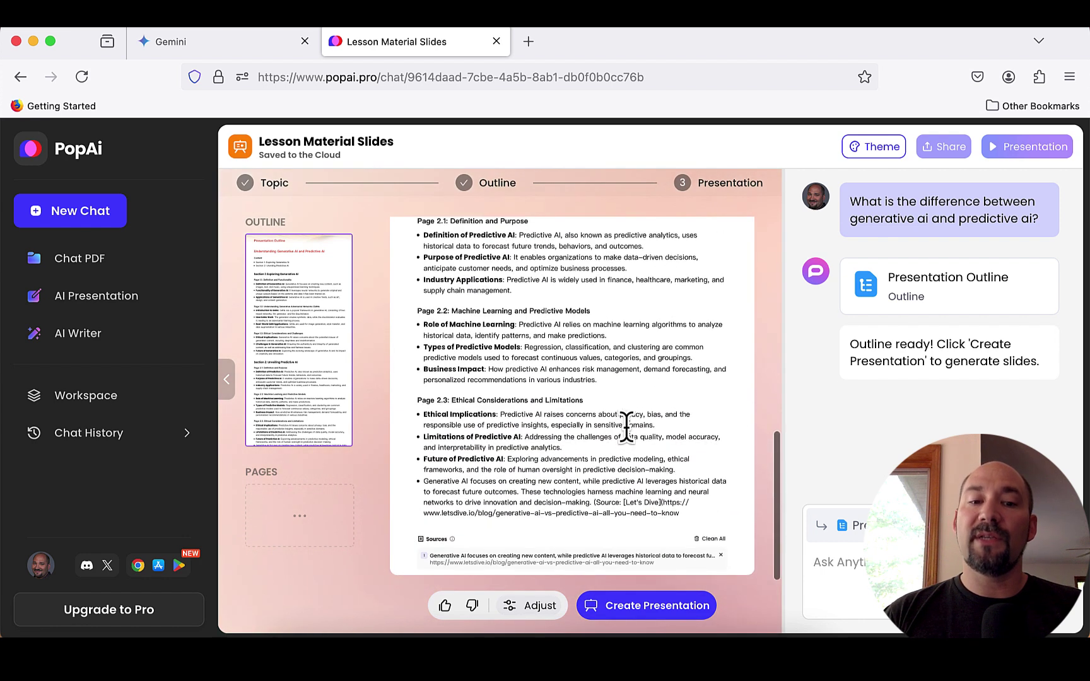
Step: Create the slide deck from the outline, ending with a Thank You slide
{"action": "left_click", "coordinate": [653, 609]}
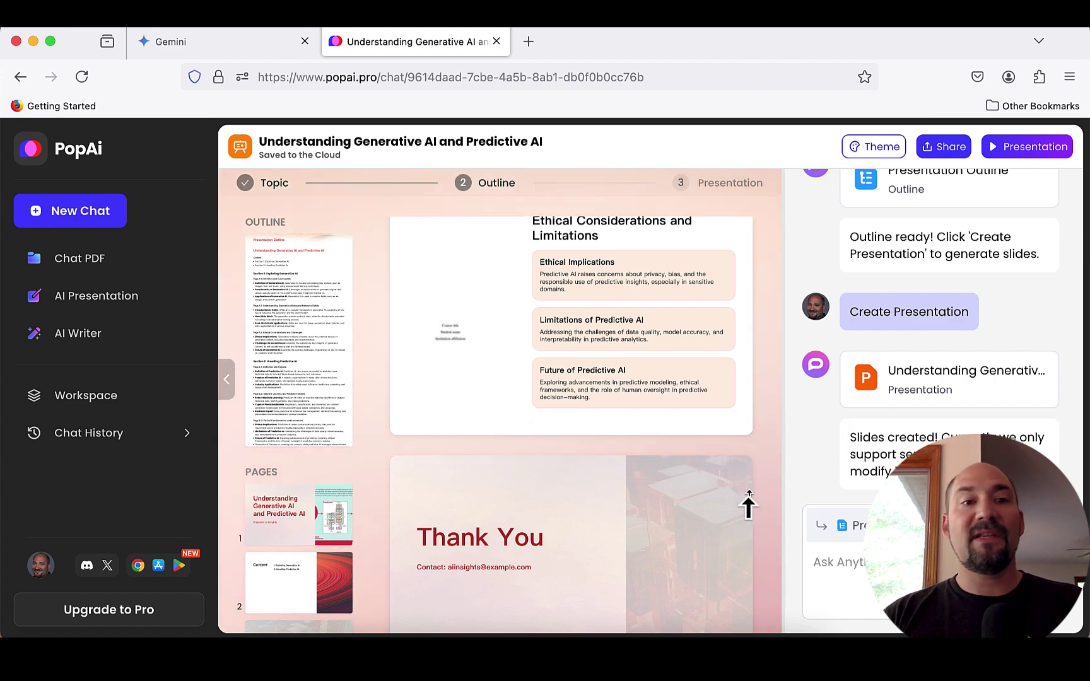
{"action": "mouse_move", "coordinate": [748, 492]}
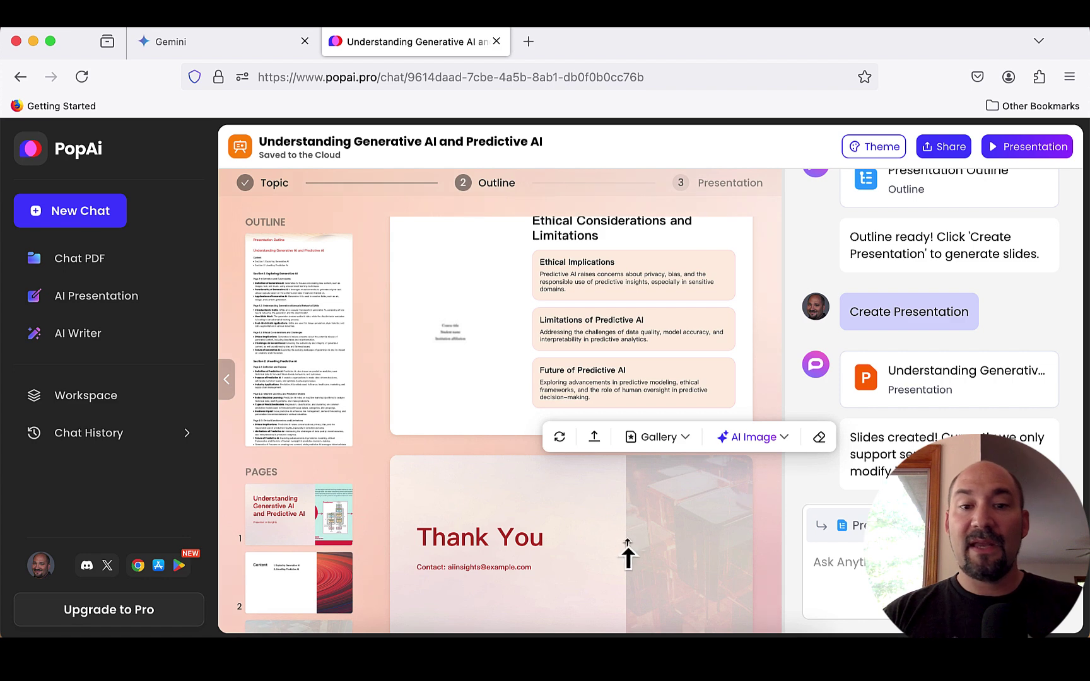
Step: Play the deck full-screen from its title slide and scroll through the slides
{"action": "left_click", "coordinate": [909, 378]}
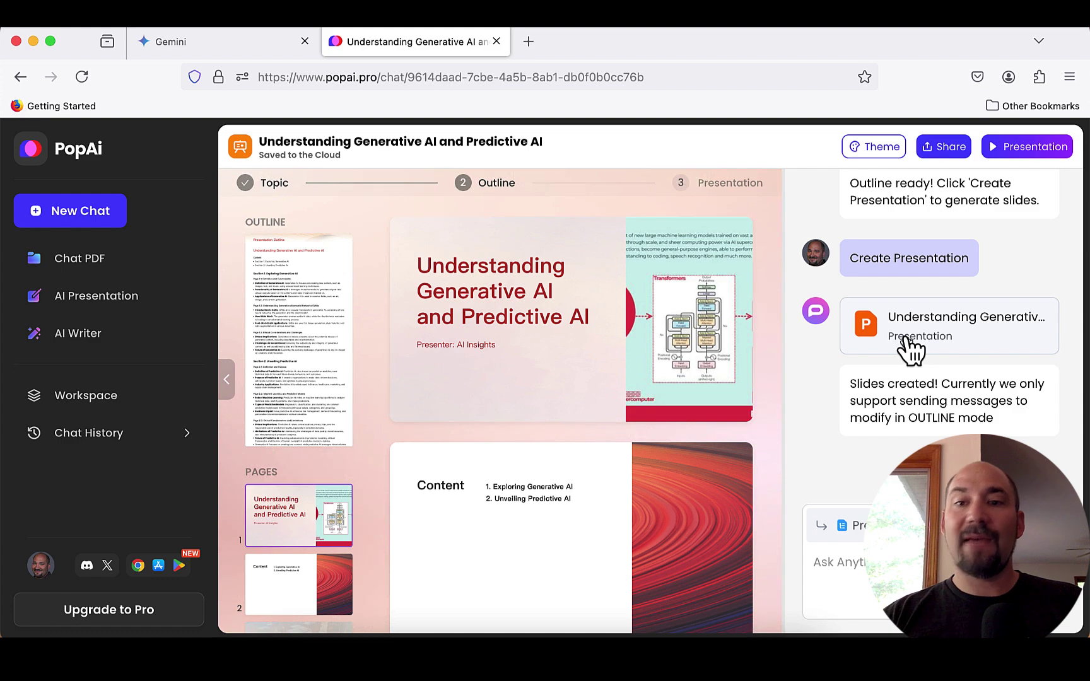
{"action": "left_click", "coordinate": [1018, 152]}
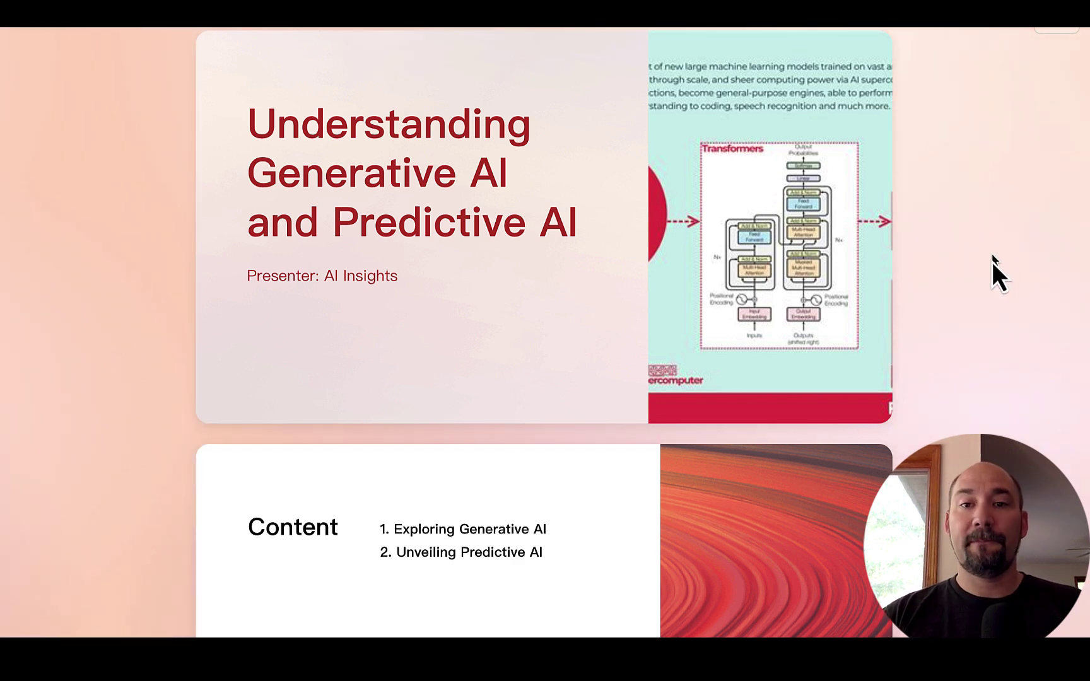
{"action": "scroll", "coordinate": [990, 276], "scroll_direction": "down", "scroll_amount": 5}
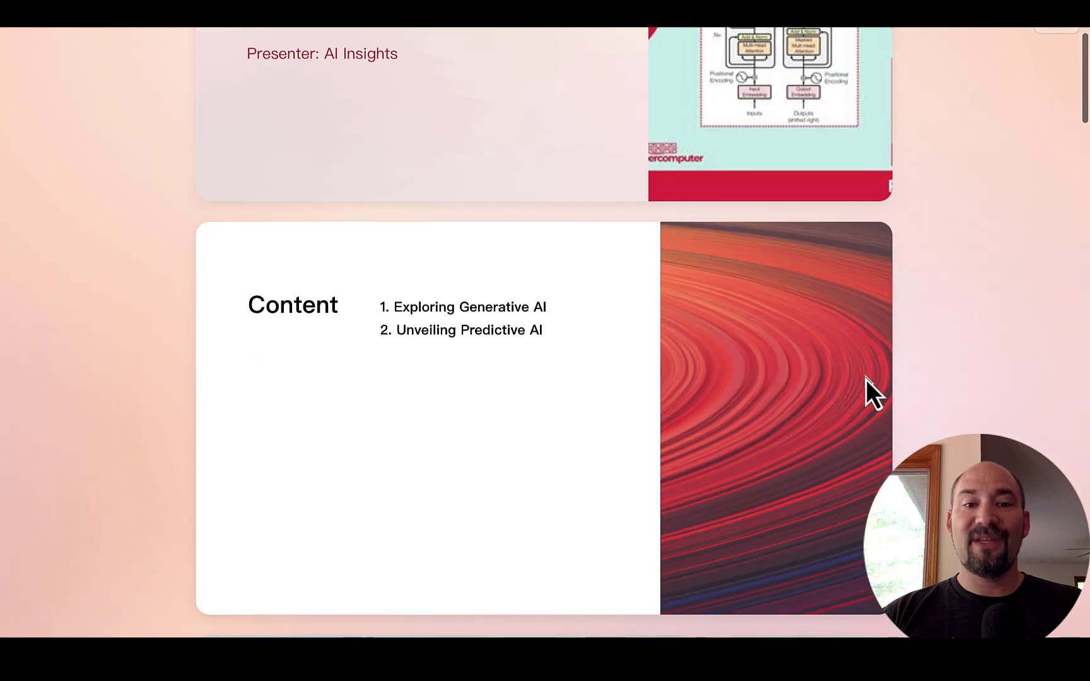
{"action": "scroll", "coordinate": [866, 380], "scroll_direction": "down", "scroll_amount": 7}
{"action": "scroll", "coordinate": [866, 379], "scroll_direction": "down", "scroll_amount": 3}
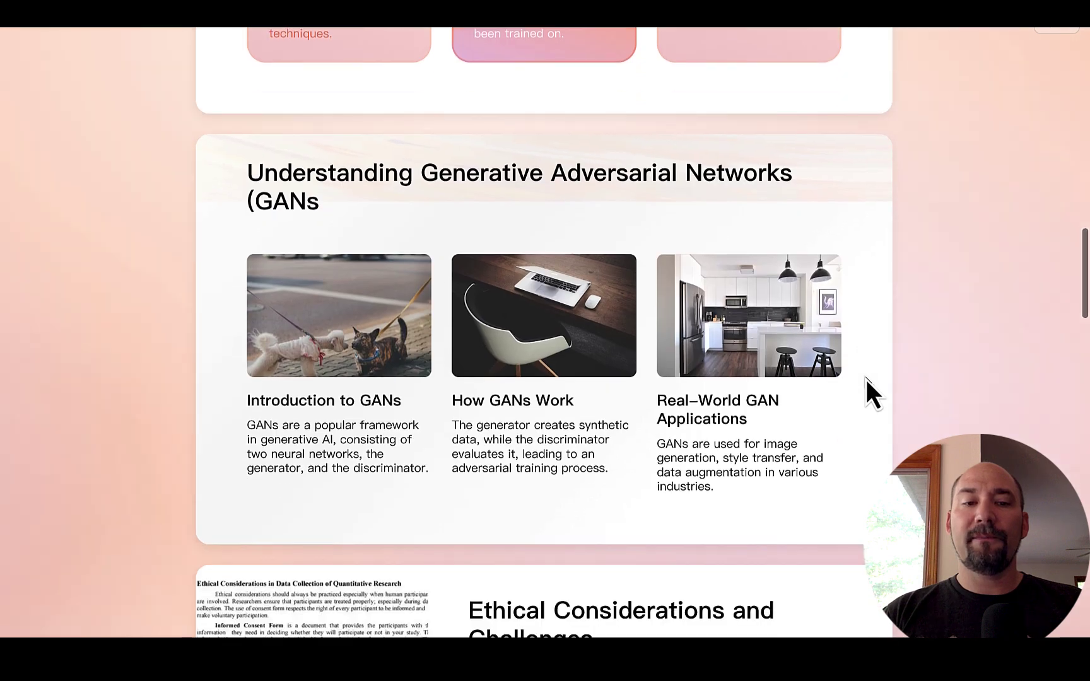
{"action": "scroll", "coordinate": [866, 379], "scroll_direction": "down", "scroll_amount": 2}
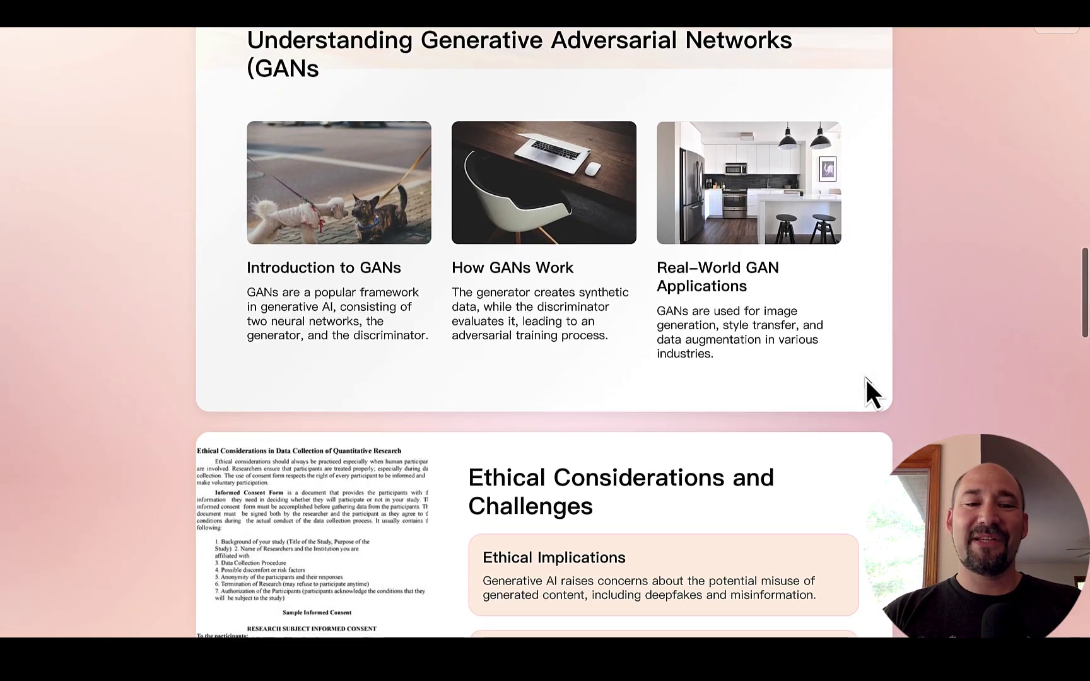
{"action": "scroll", "coordinate": [866, 379], "scroll_direction": "down", "scroll_amount": 5}
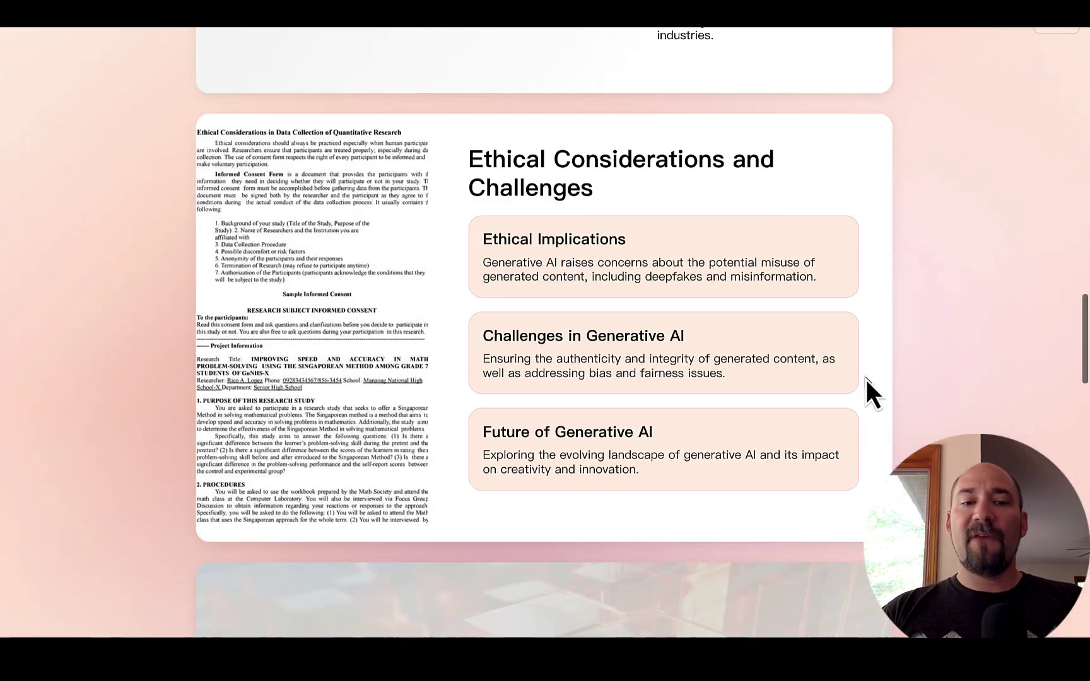
{"action": "scroll", "coordinate": [866, 379], "scroll_direction": "down", "scroll_amount": 7}
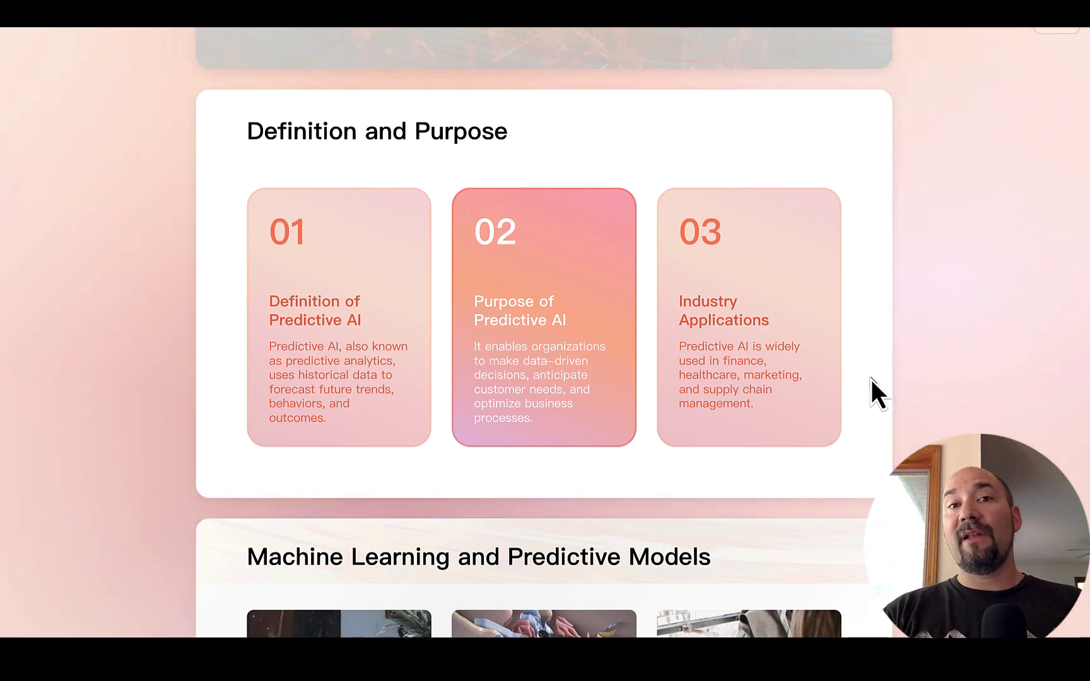
Step: Scroll to the Machine Learning and Predictive Models slide
{"action": "scroll", "coordinate": [870, 379], "scroll_direction": "down", "scroll_amount": 5}
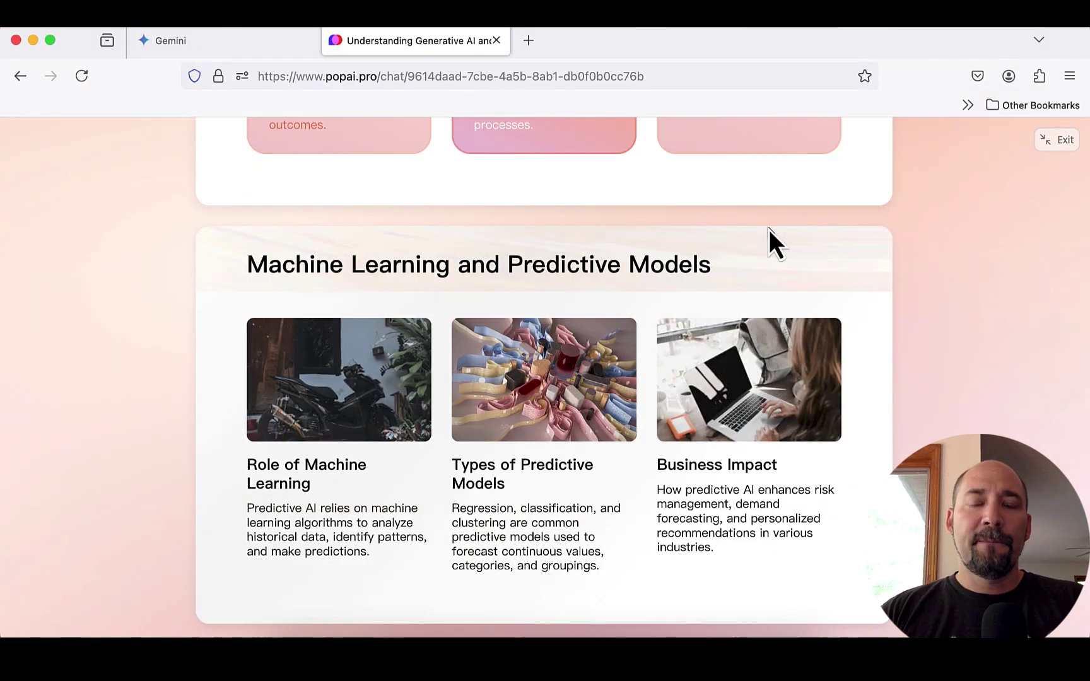
{"action": "key", "text": "Escape"}
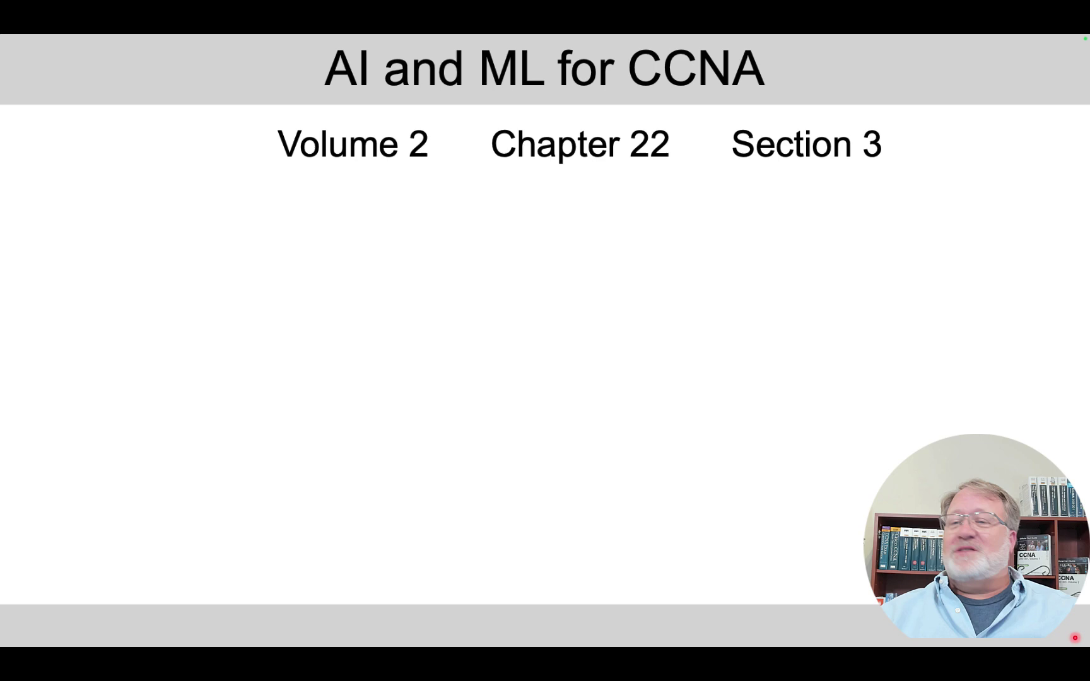
Step: Advance the slide to reveal the red AI and ML box, then the 'Read it! Broader, More Terms' note
{"action": "key", "text": "Right"}
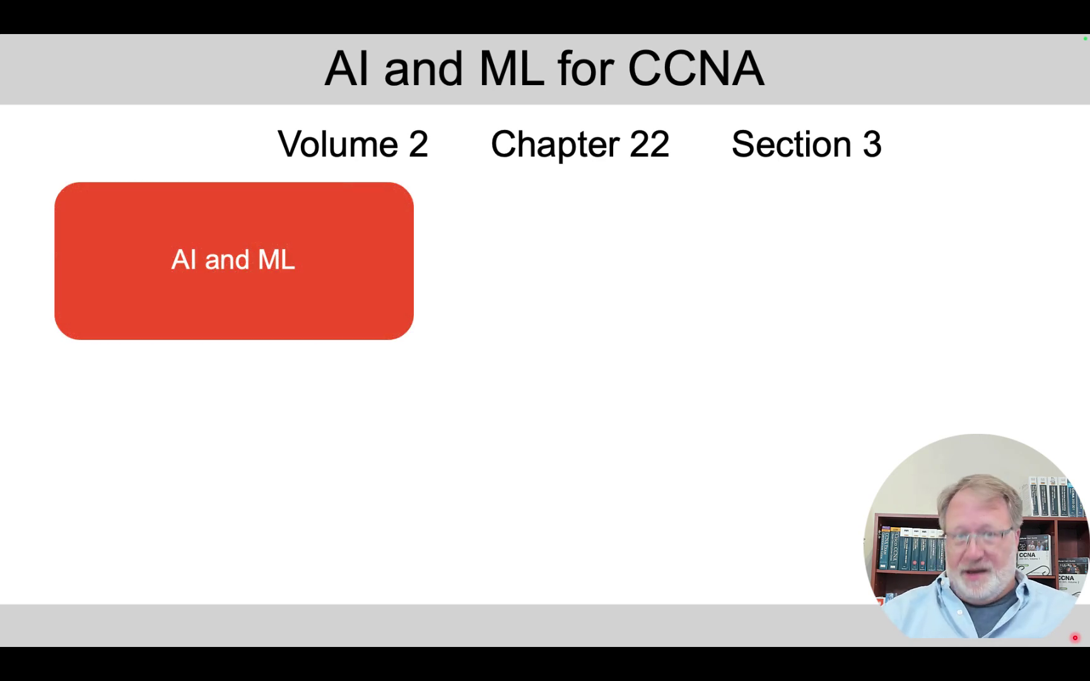
{"action": "key", "text": "Right"}
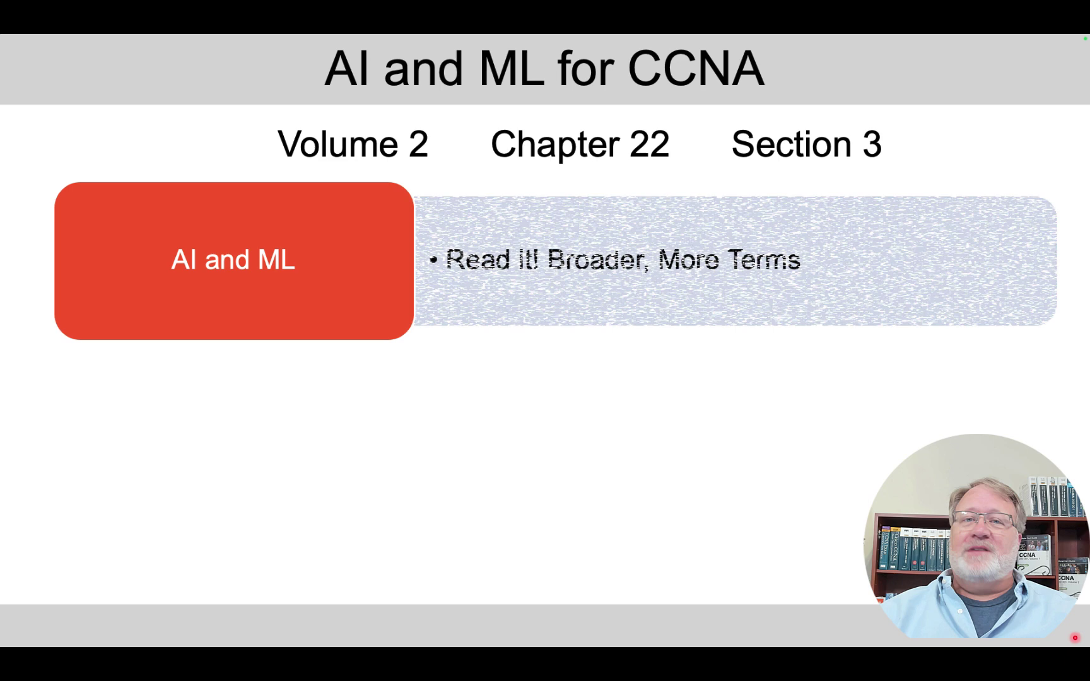